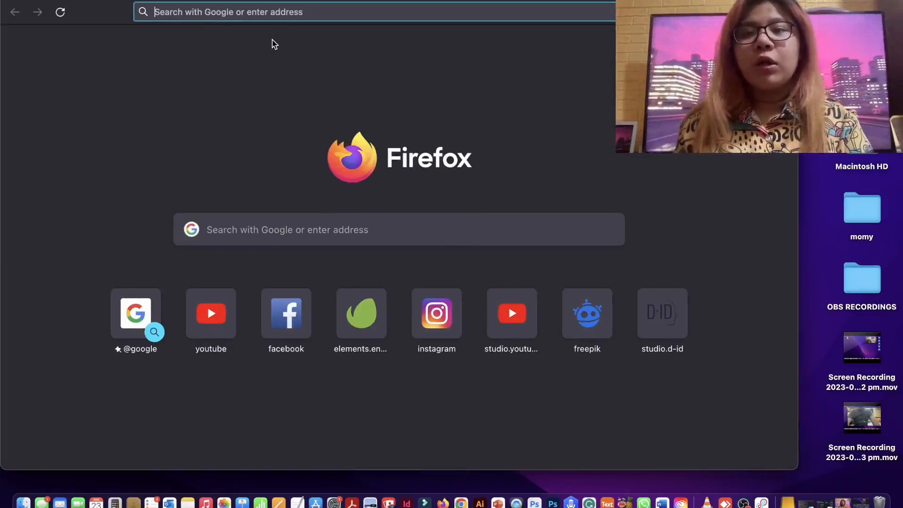
- Search Google for "filmora" and download the free Mac installer from the Wondershare Filmora website
click(272, 40)
click(274, 16)
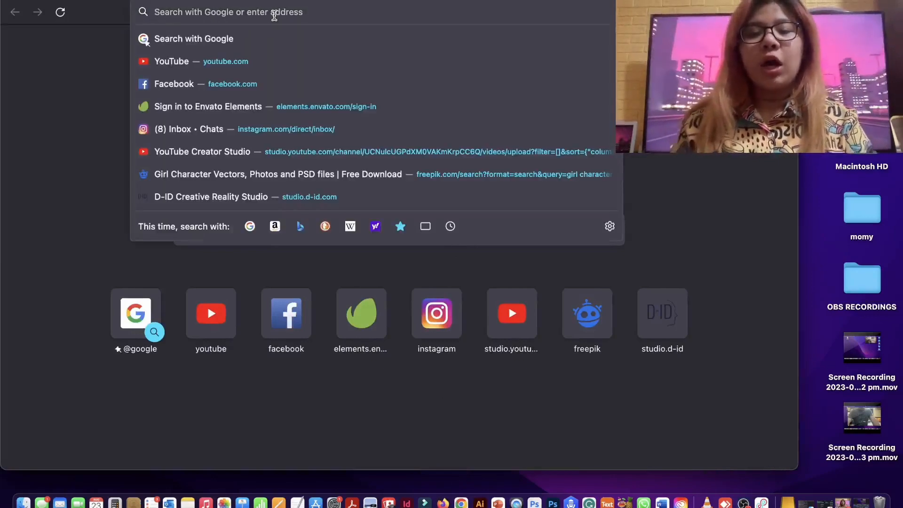
text(filmora)
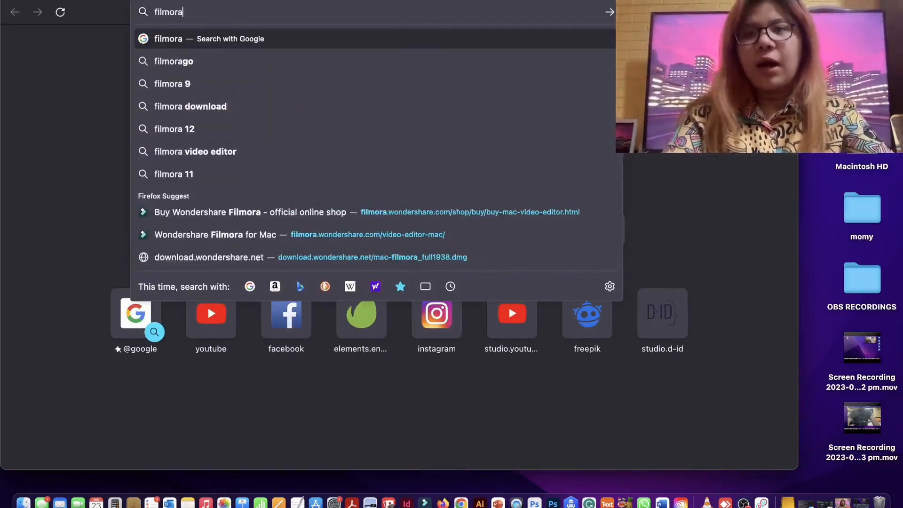
key(Return)
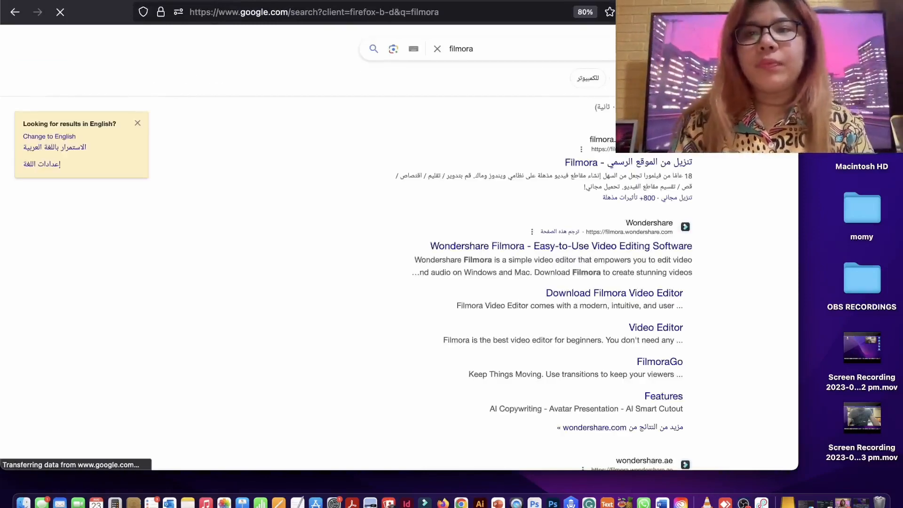
click(62, 137)
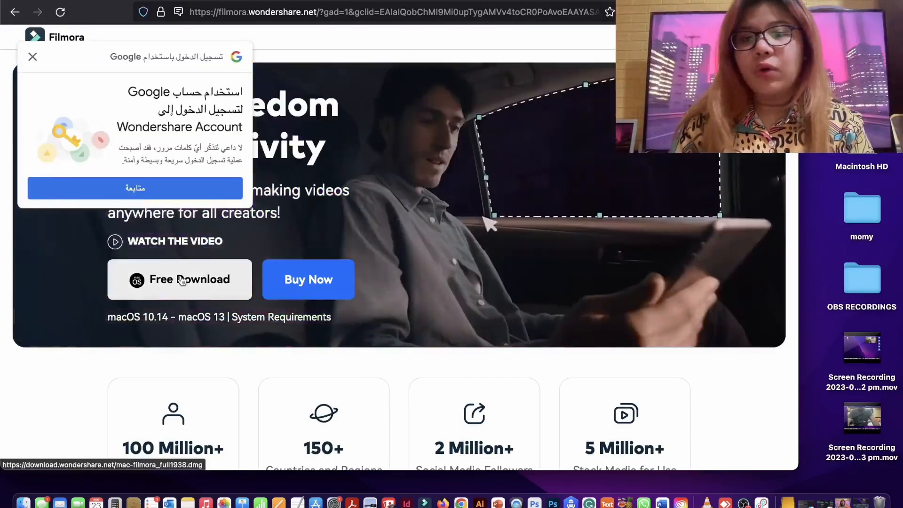
click(182, 280)
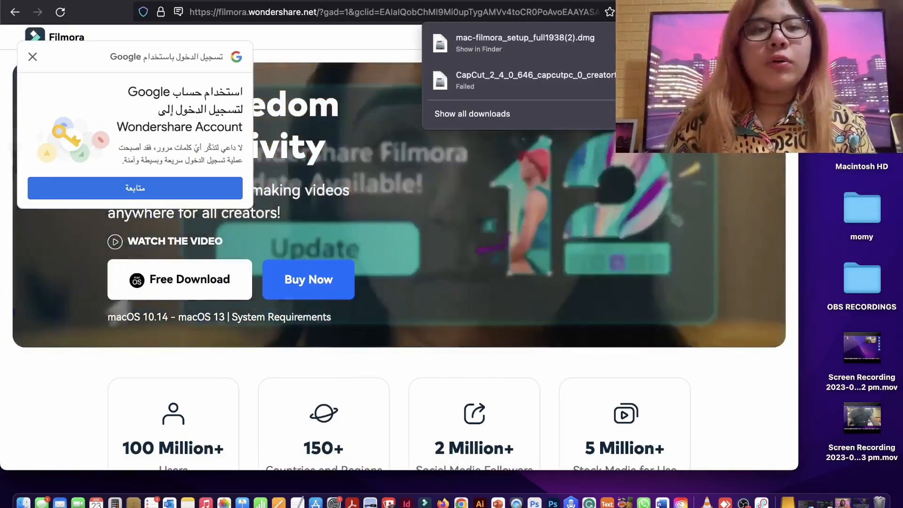
- Open the downloaded mac-filmora_setup_full1938(2).dmg from the Downloads folder and agree to its licence agreement
click(690, 43)
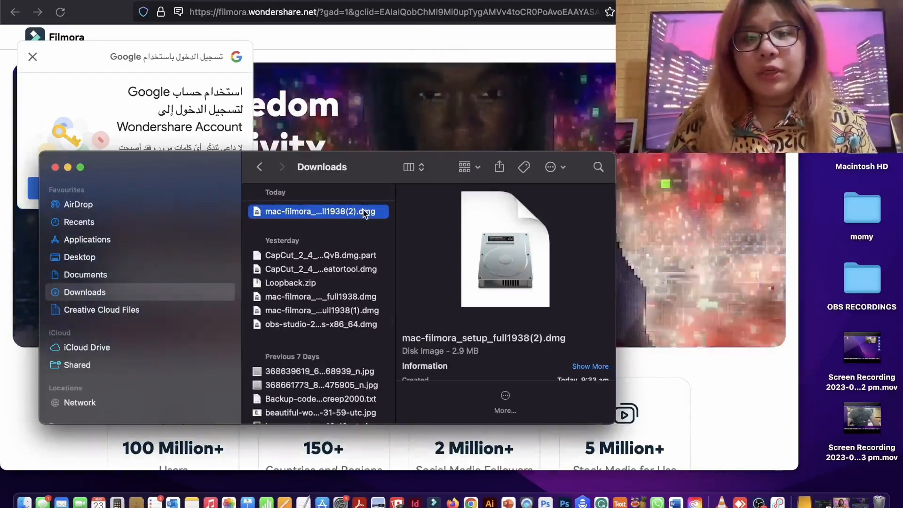
right_click(362, 210)
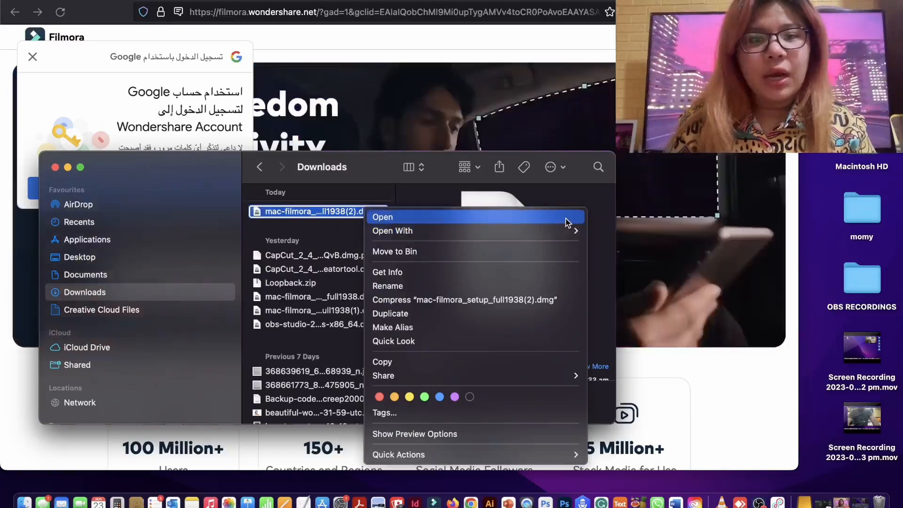
click(564, 217)
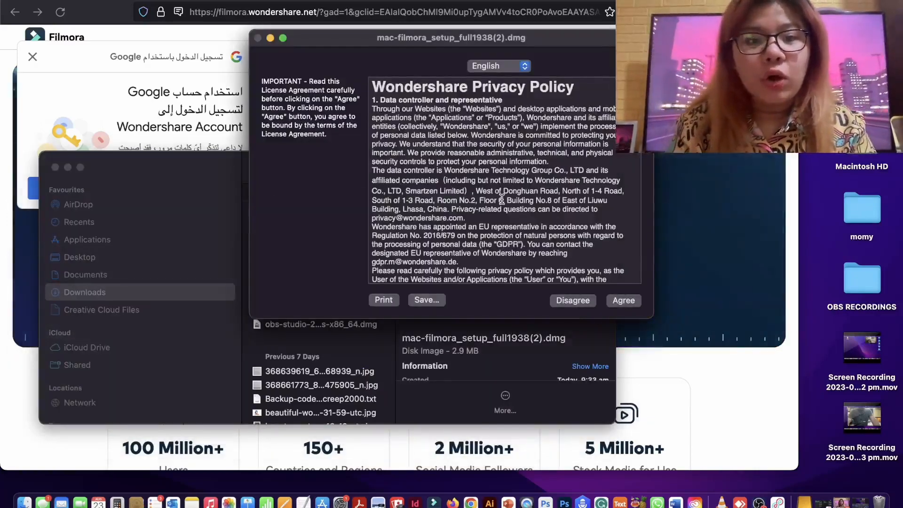
click(624, 302)
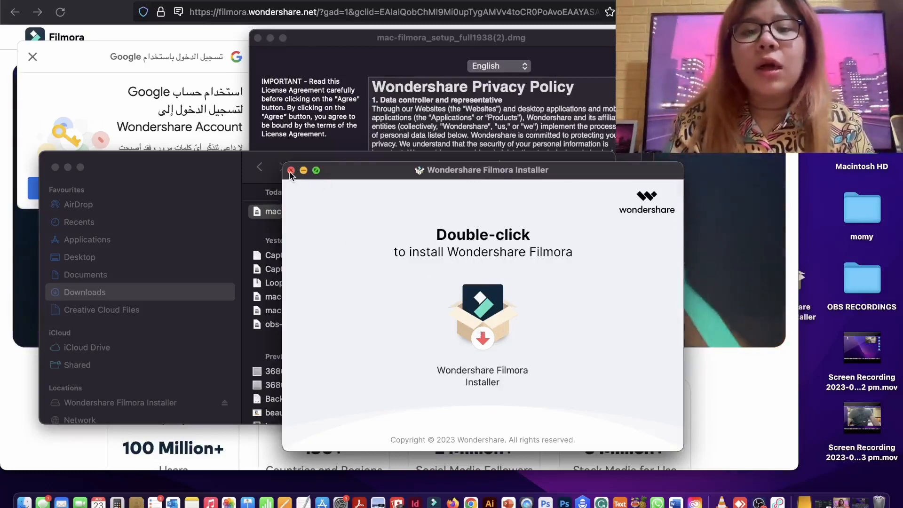
- Clear away the installer and Downloads windows, and decline the remaining copy of the licence agreement
click(303, 170)
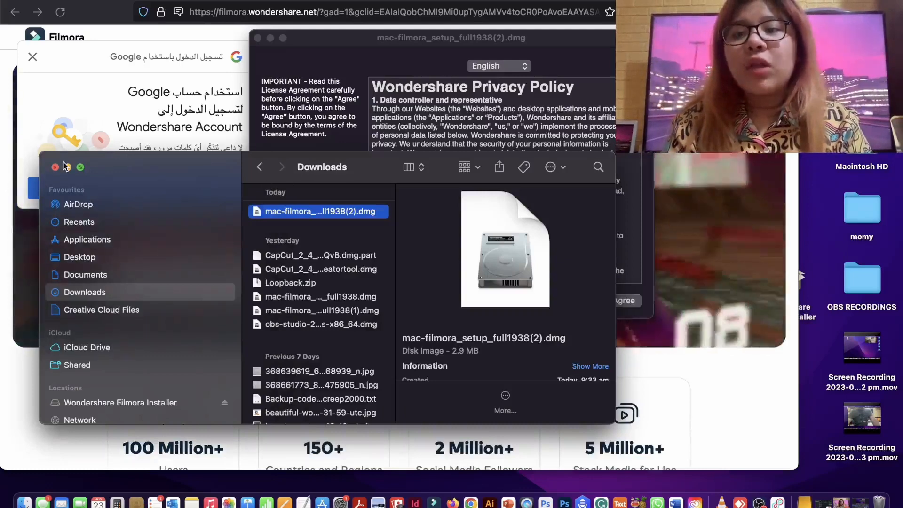
click(55, 167)
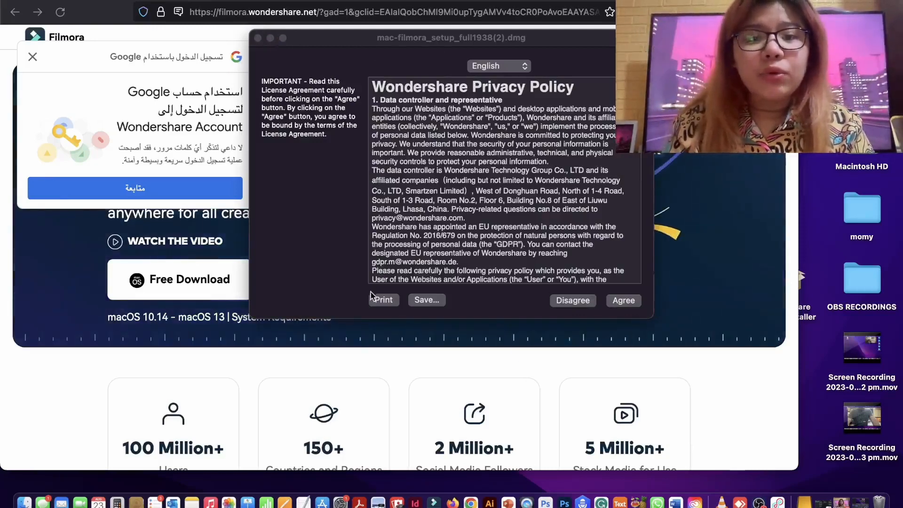
click(571, 301)
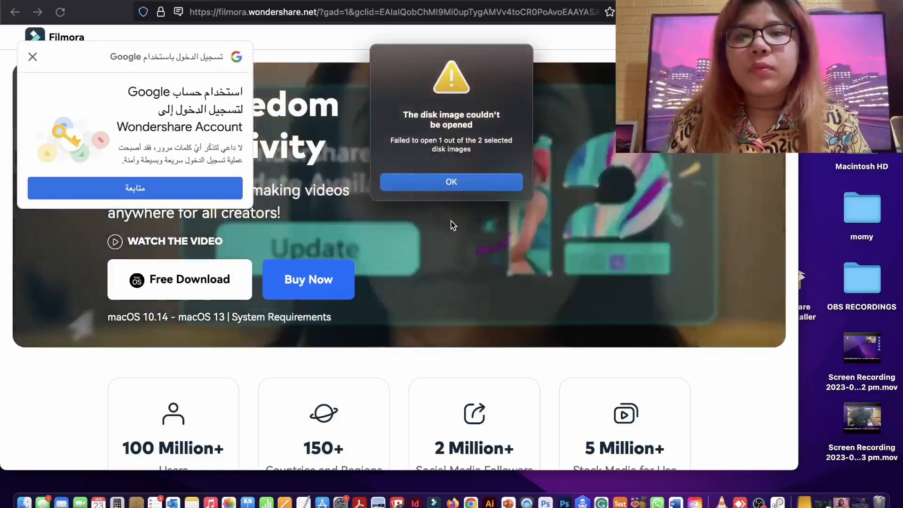
click(459, 183)
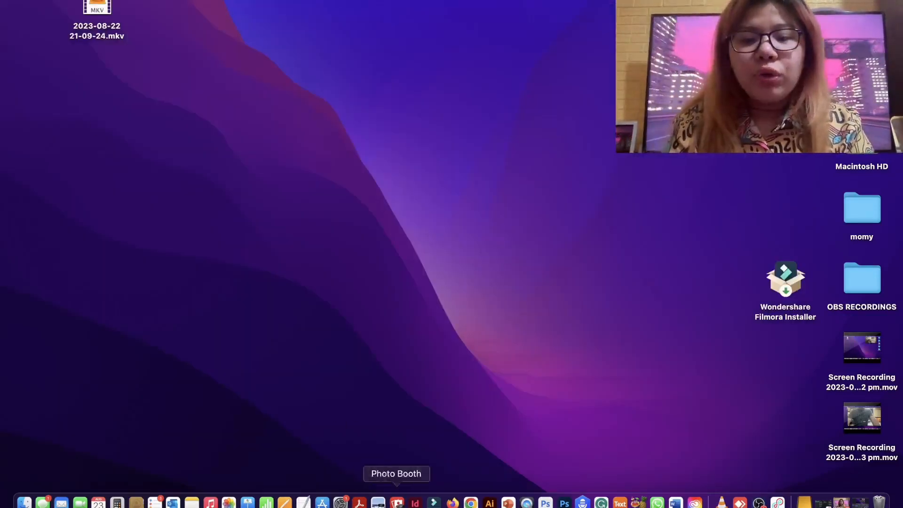
- Switch to Wondershare Filmora, create a new 16:9 widescreen project, and narrow and reposition its window
click(434, 502)
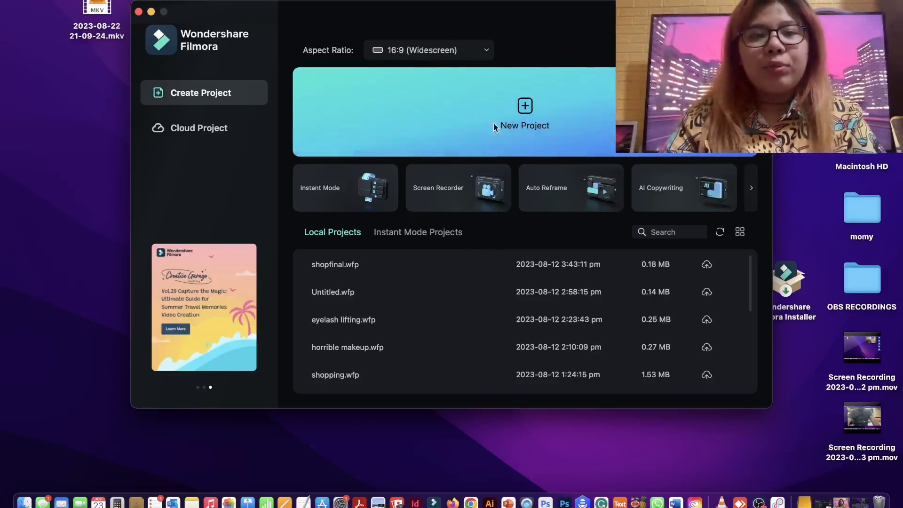
click(535, 108)
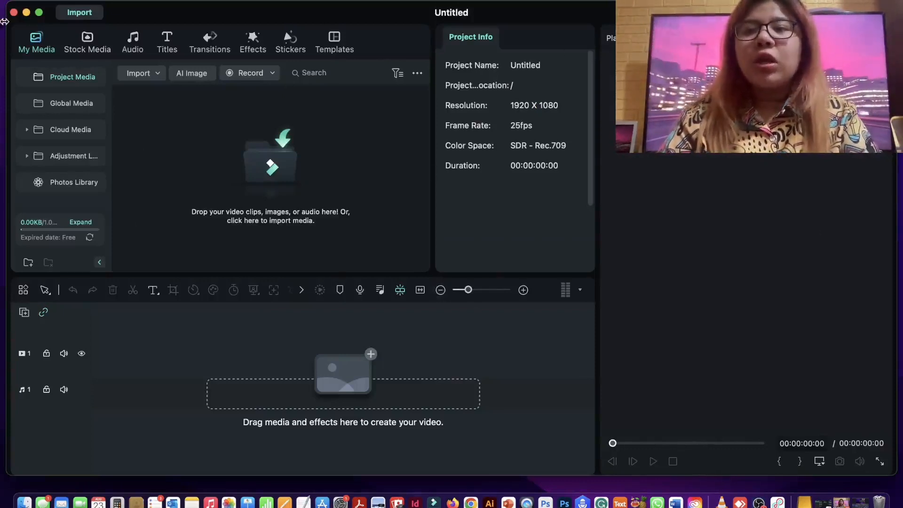
drag(6, 5, 95, 4)
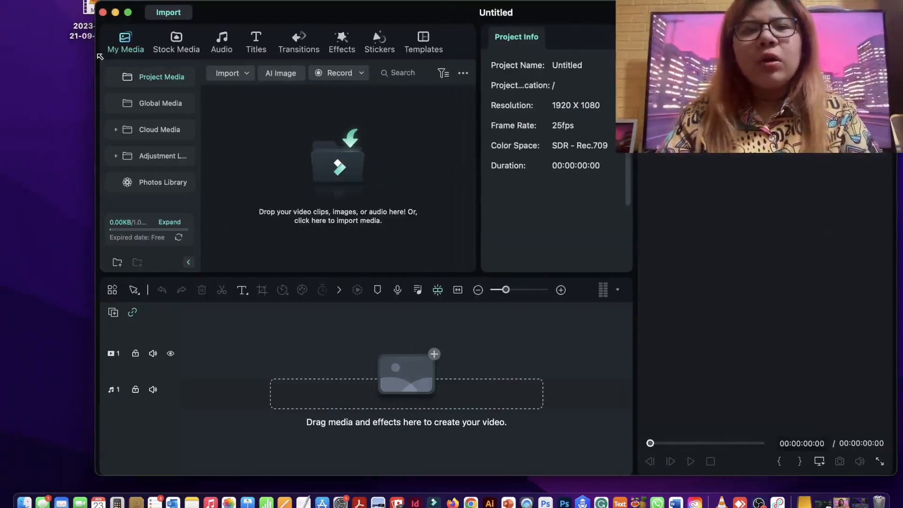
drag(382, 10, 386, 0)
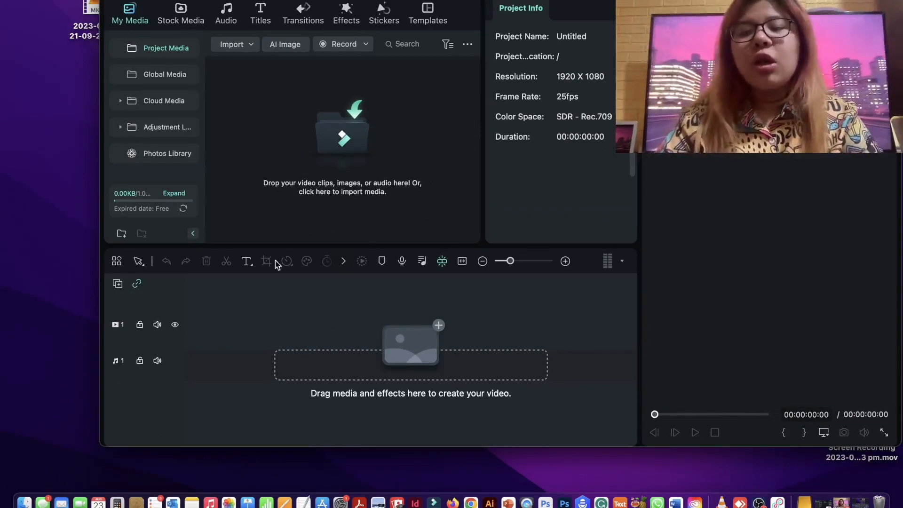
- Browse in Finder to the game7 folder, inside Desktop > POST TO FB > to edit
click(23, 503)
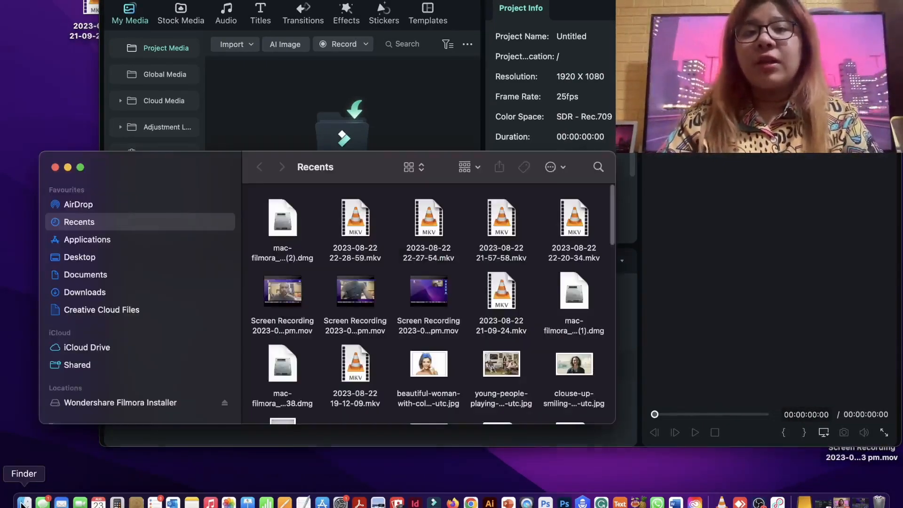
scroll(433, 252, down, 5)
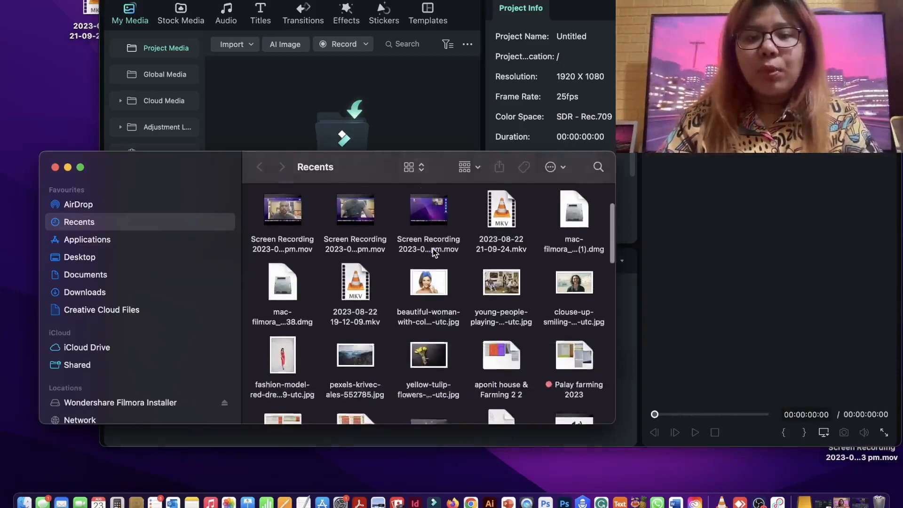
scroll(433, 252, down, 2)
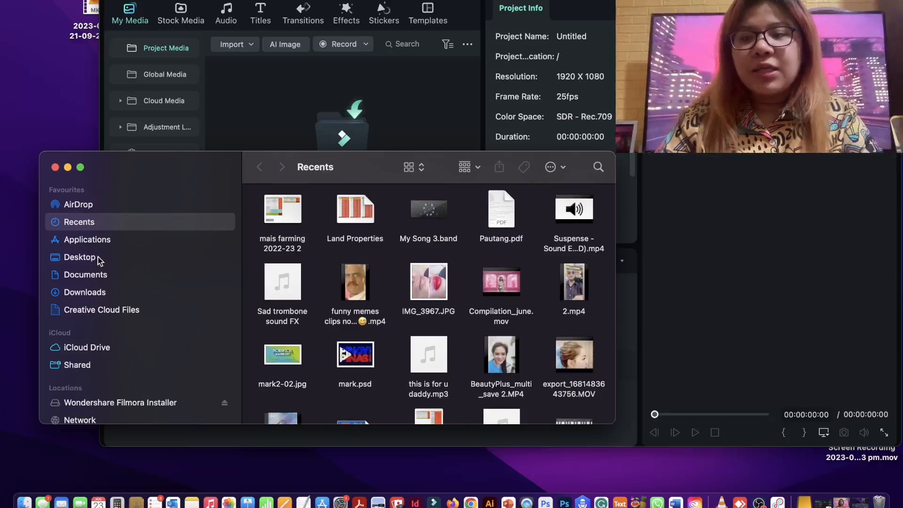
click(80, 257)
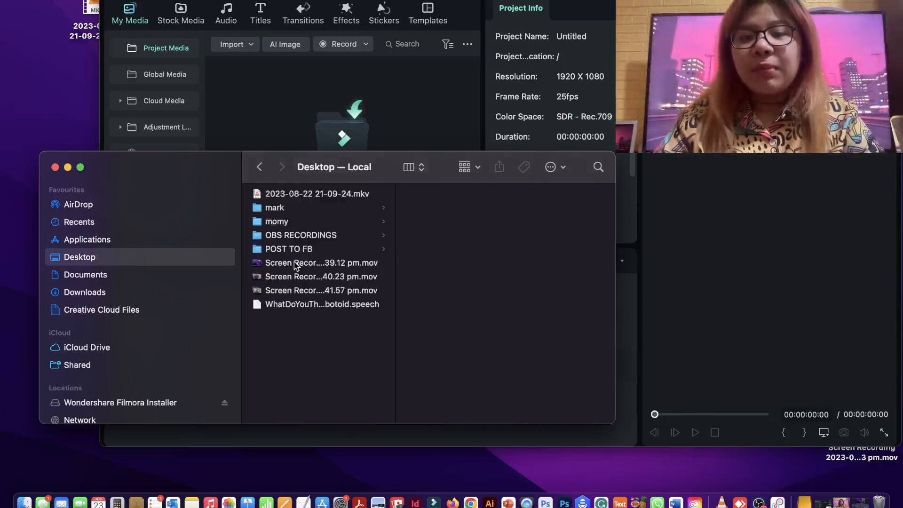
click(277, 250)
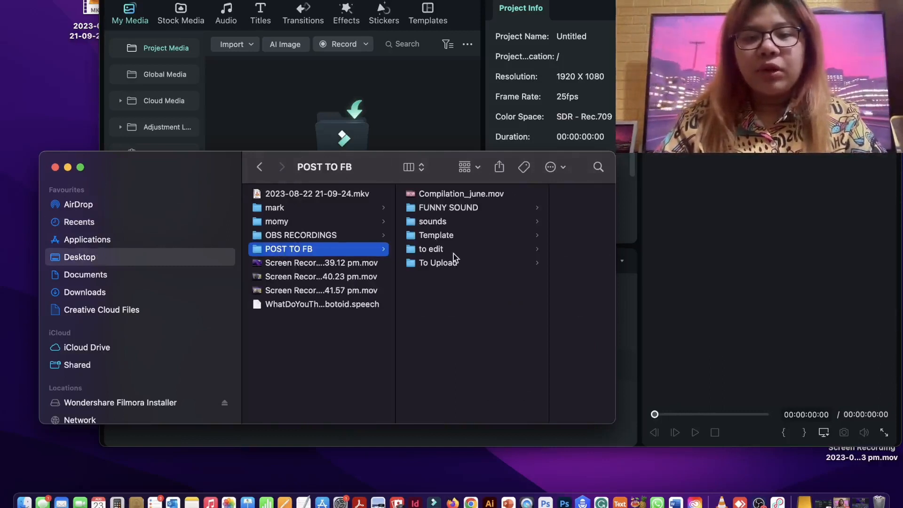
click(437, 249)
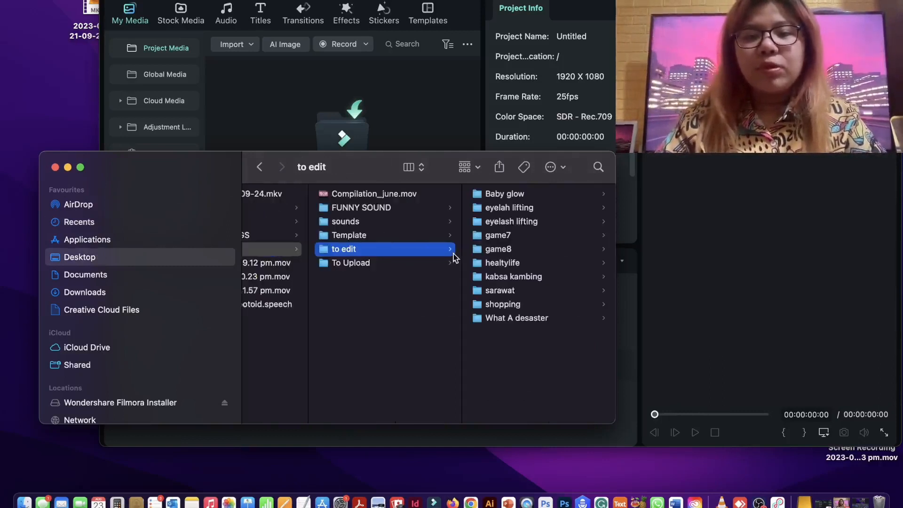
click(536, 235)
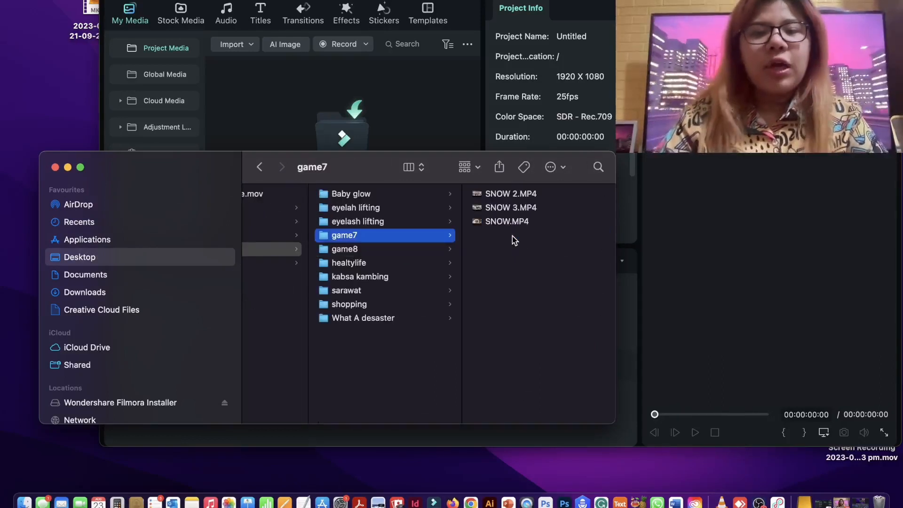
- Import SNOW 2.MP4 from the game7 folder into the Filmora project media
click(518, 195)
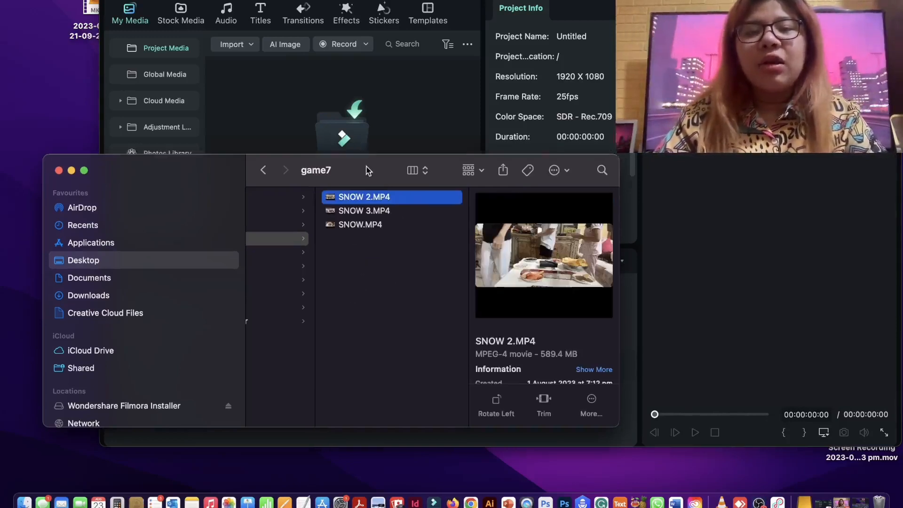
drag(362, 163, 547, 219)
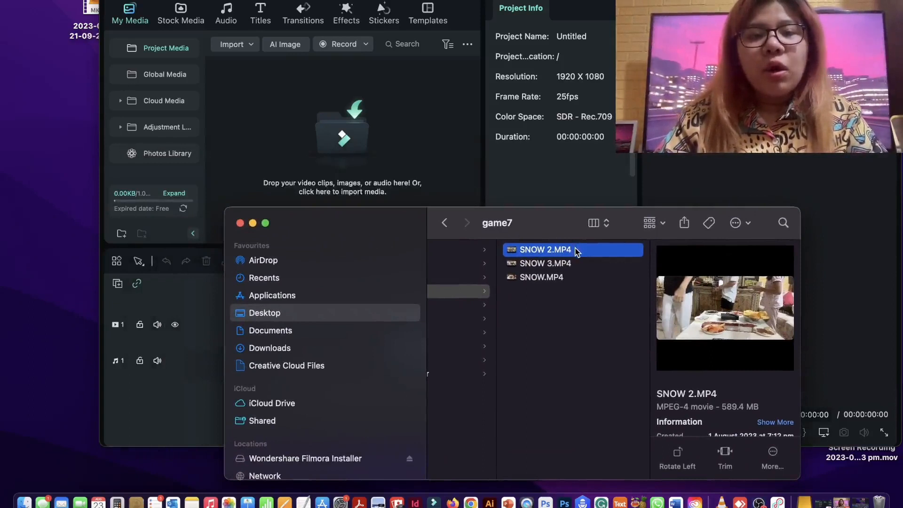
drag(576, 249, 353, 139)
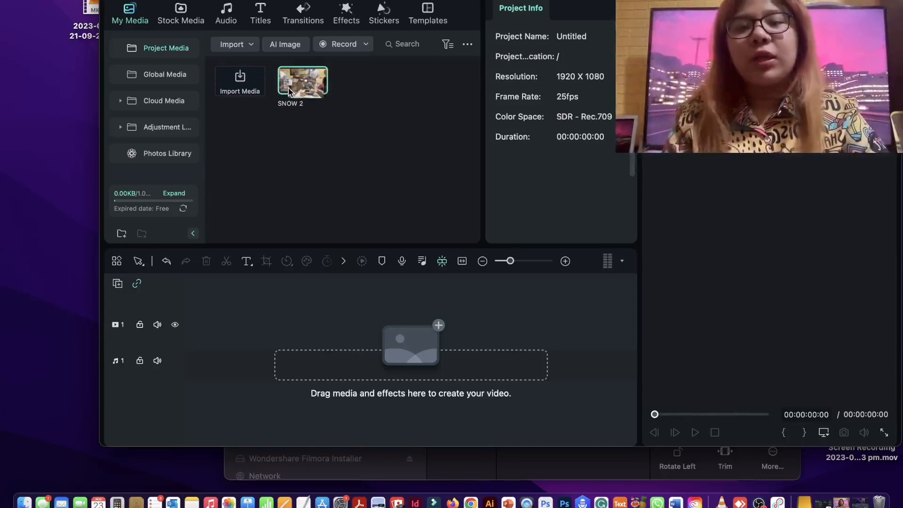
- Place the SNOW 2 clip at the start of video track 1 and match the project to the media's 1302X592, 30.00fps
drag(294, 75, 220, 229)
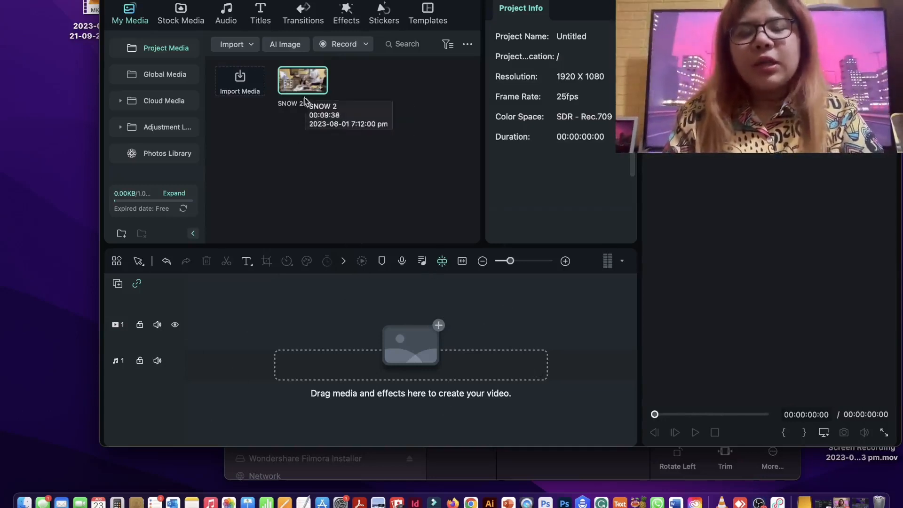
drag(296, 87, 186, 353)
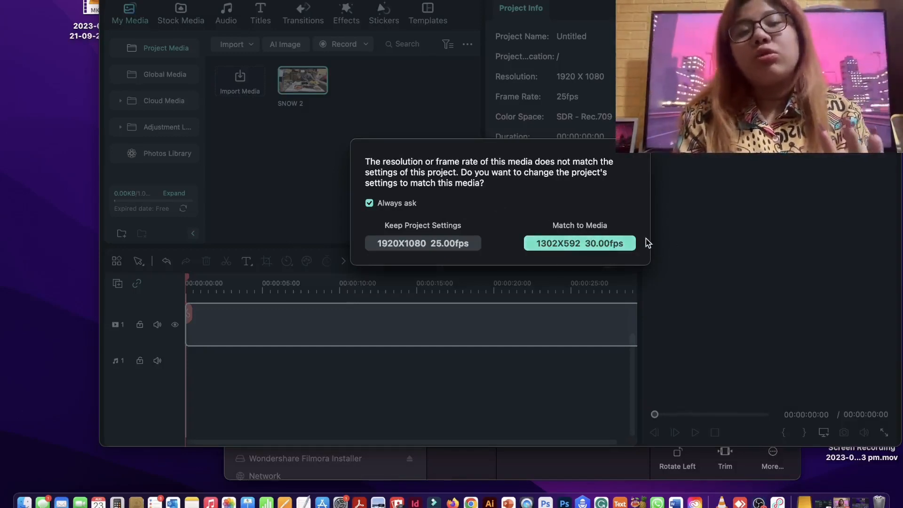
click(605, 247)
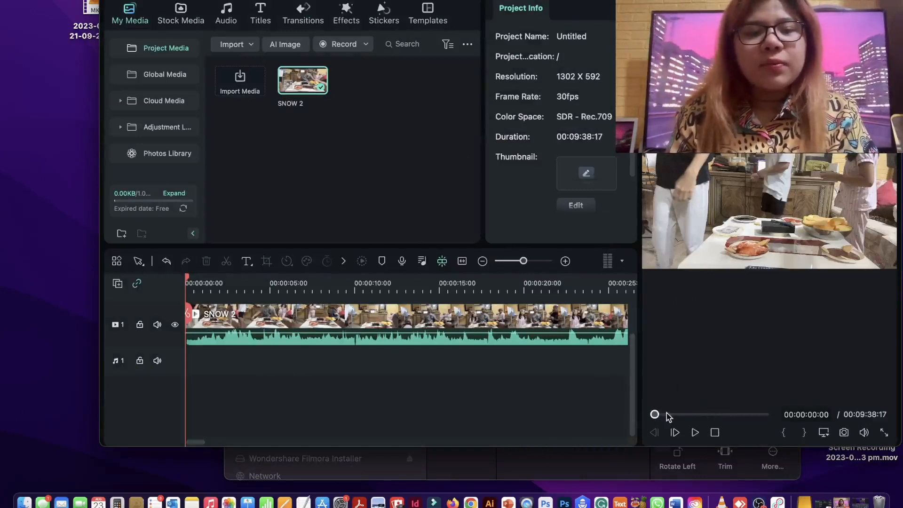
- Scrub through the SNOW 2 clip and position the playhead at 00:02:05:04
drag(654, 415, 646, 416)
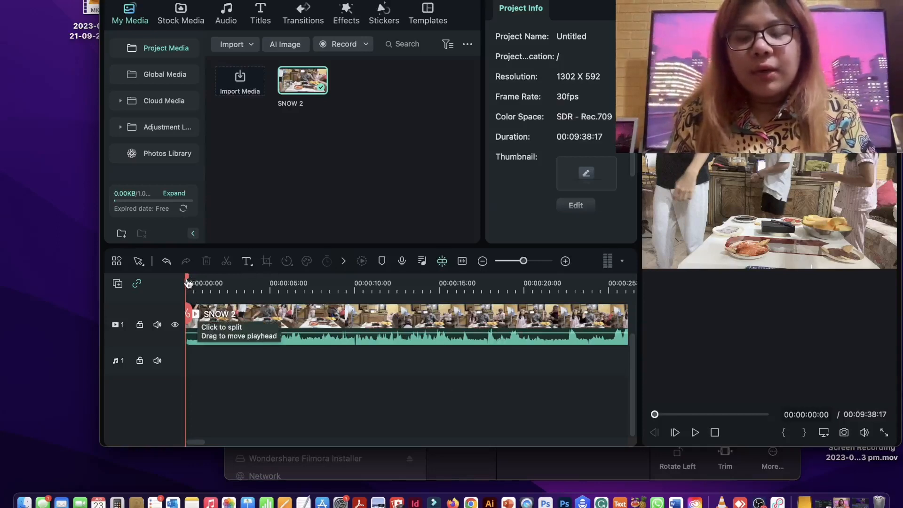
drag(187, 283, 384, 284)
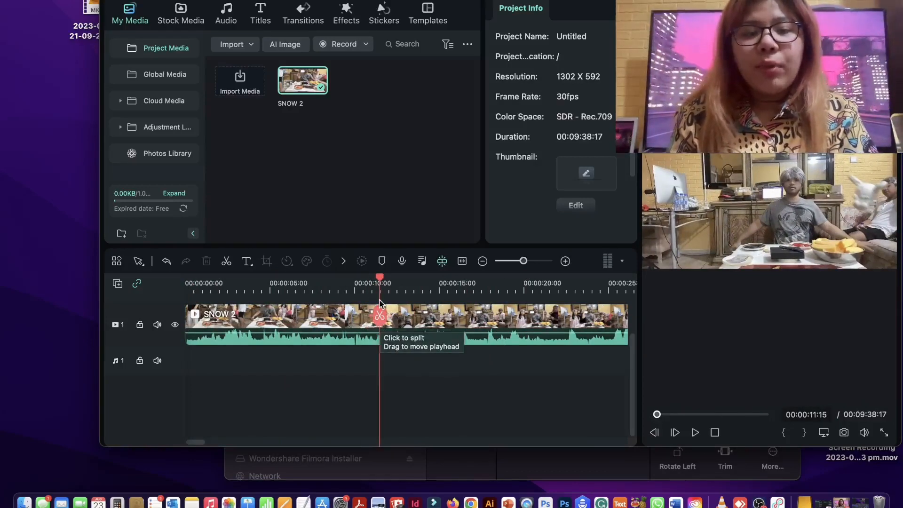
drag(379, 278, 487, 279)
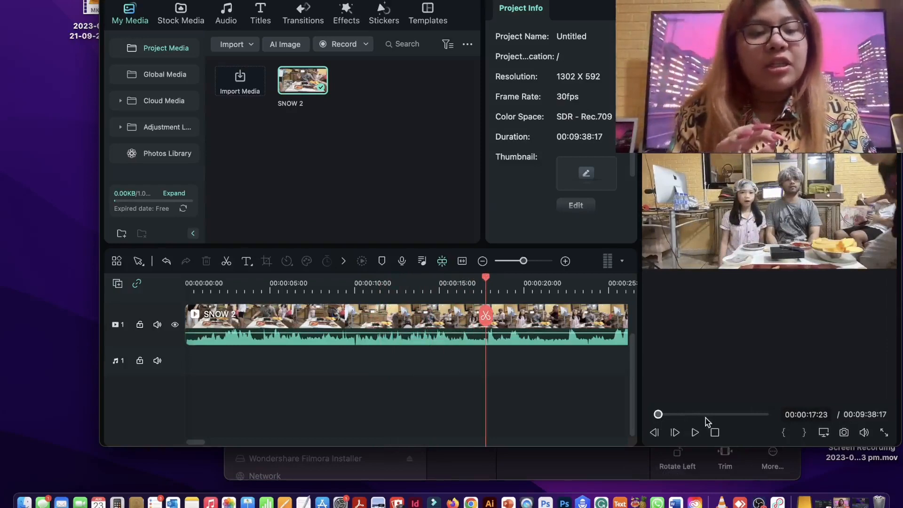
click(672, 414)
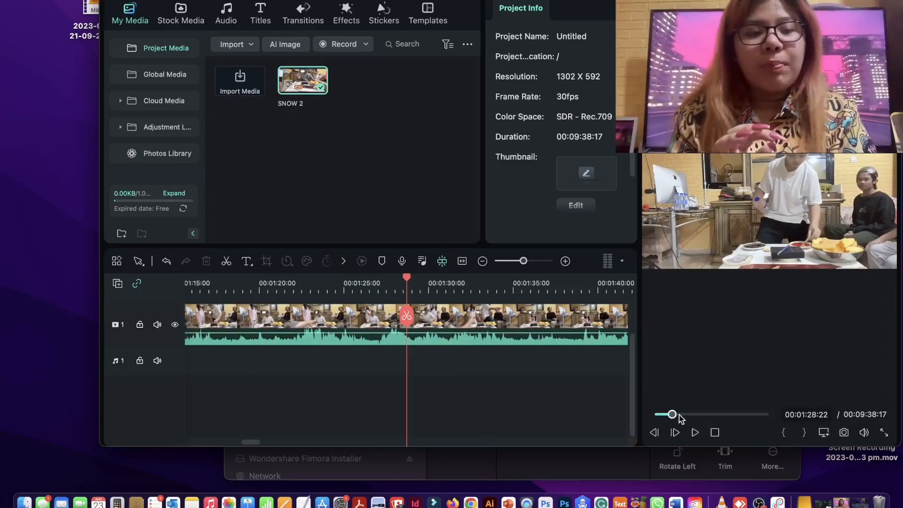
click(679, 415)
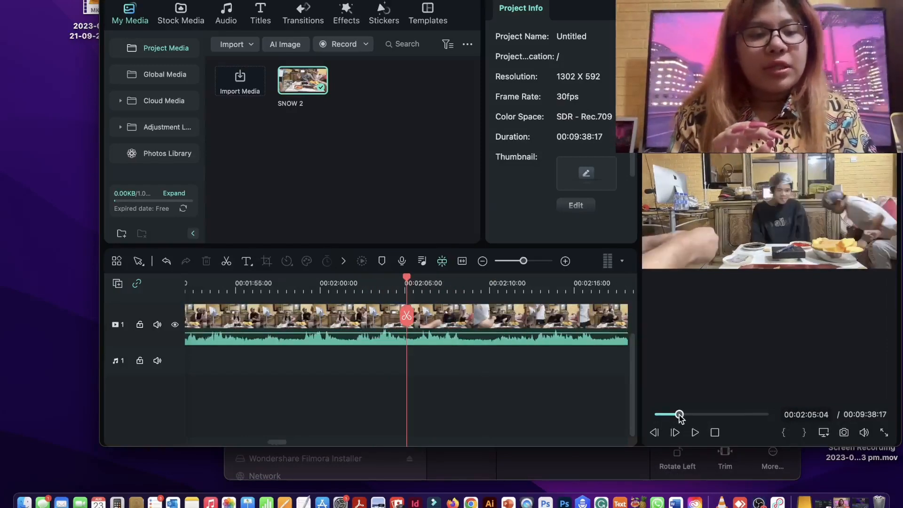
- Split the SNOW 2 clip at 00:02:05:04 and move the second part away from the first, leaving a gap
click(408, 315)
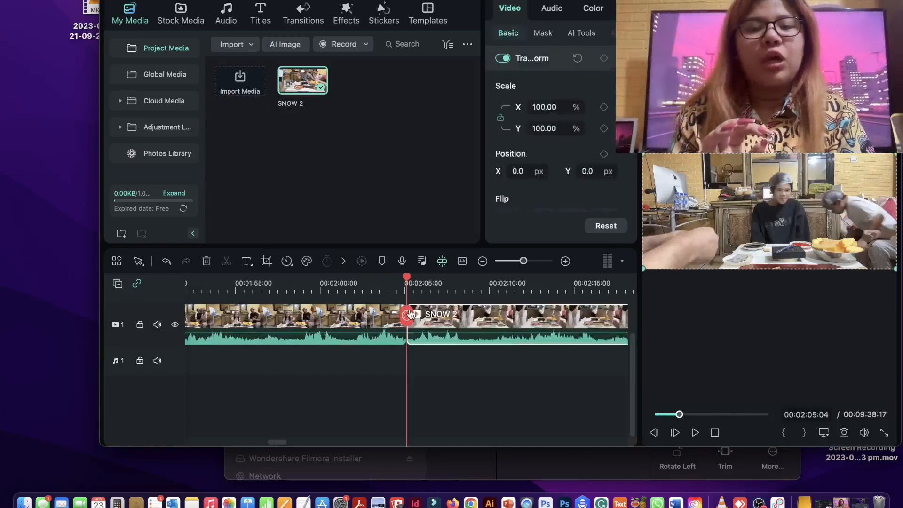
drag(405, 281, 326, 280)
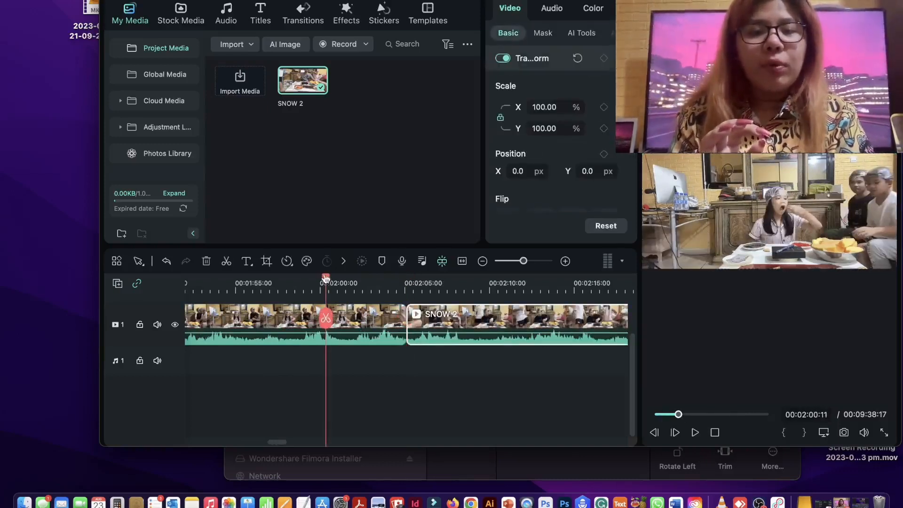
drag(484, 317, 558, 319)
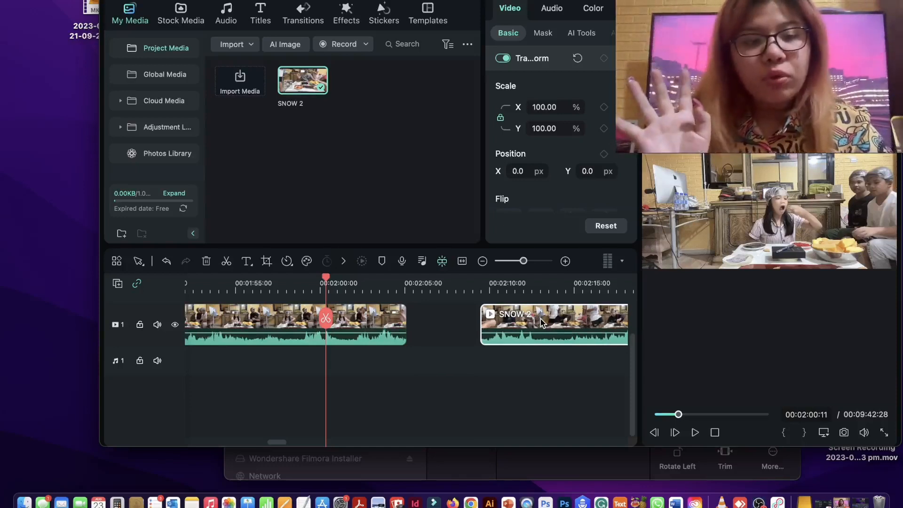
- Delete the SNOW 2 segment after the split, undo the deletion, and delete that segment again
key(Delete)
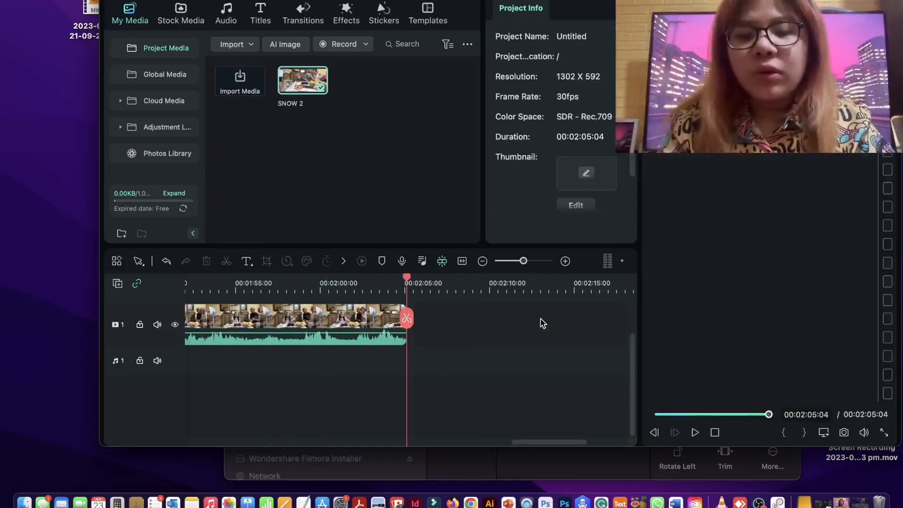
key(super+z)
right_click(531, 326)
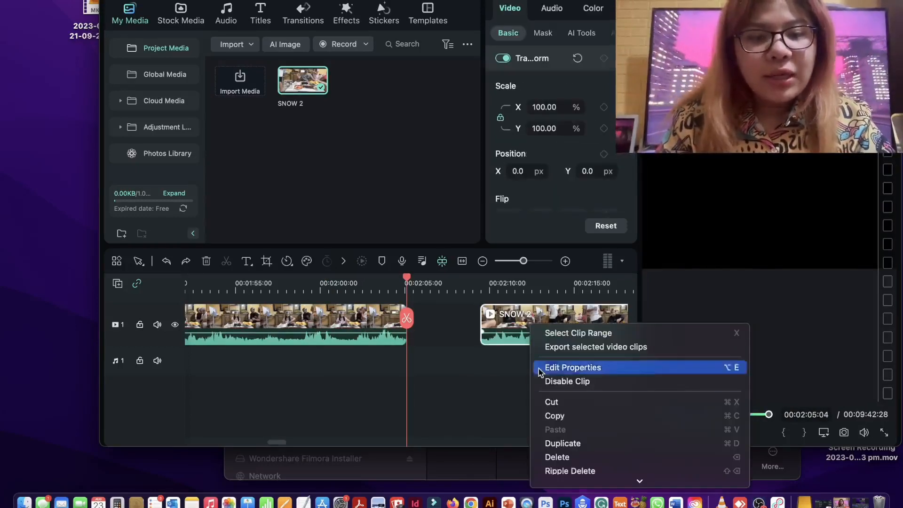
scroll(566, 414, down, 3)
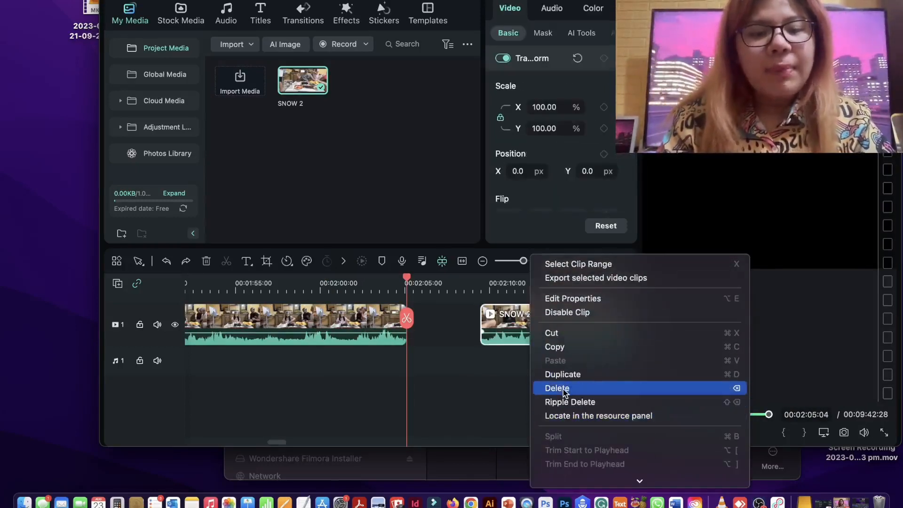
click(564, 392)
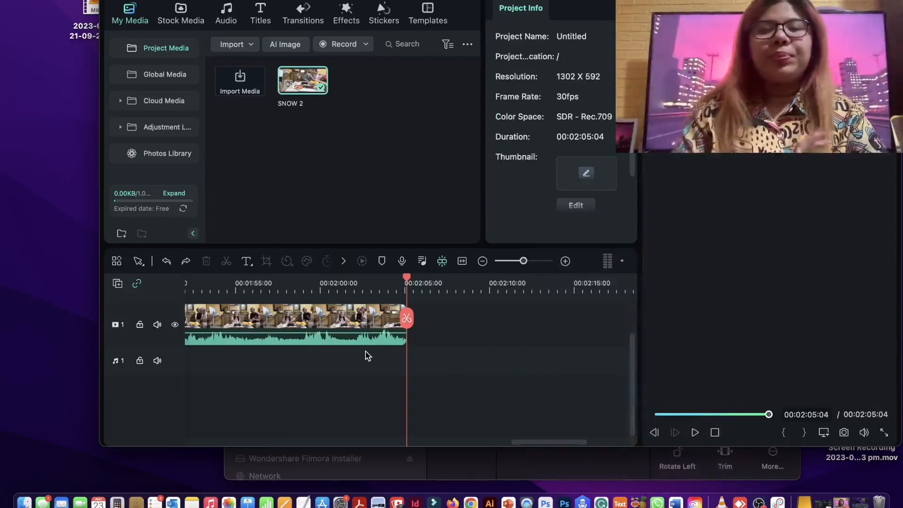
- Return to the beginning of the remaining SNOW 2 clip and position the playhead at 00:00:05:17
scroll(365, 351, left, 10)
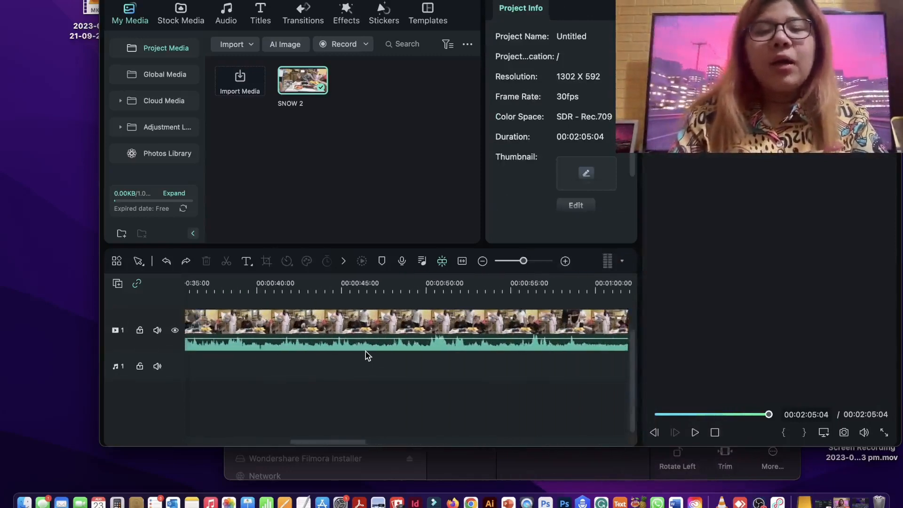
scroll(366, 351, left, 5)
click(683, 414)
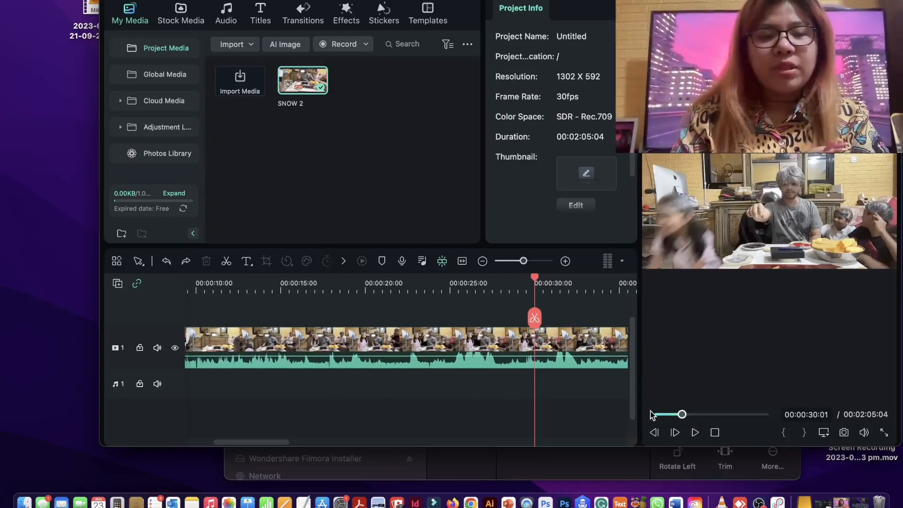
click(658, 414)
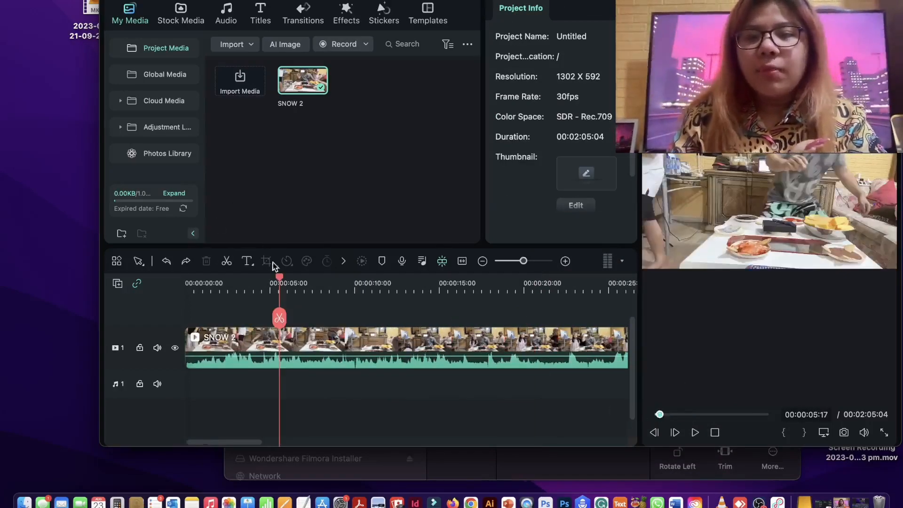
- Speed up the remaining SNOW 2 clip on video track 1 to 4x with the Fast speed presets
click(320, 342)
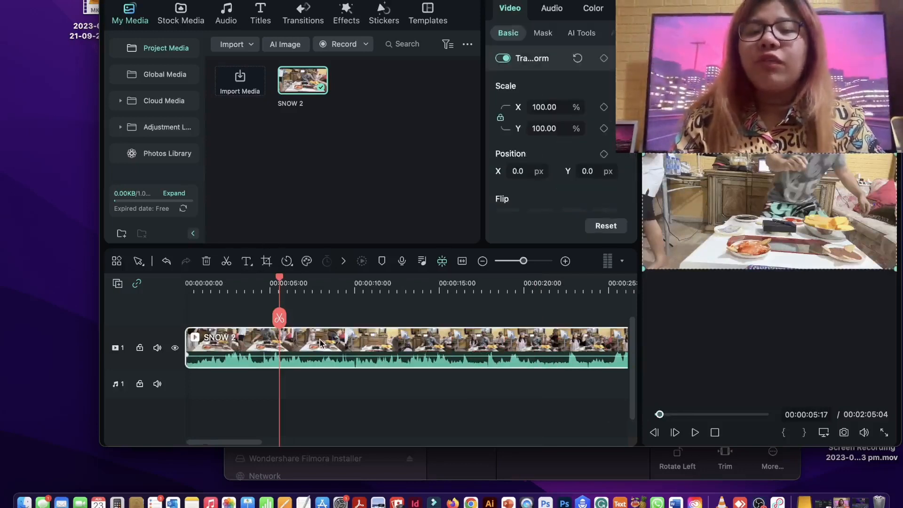
click(287, 261)
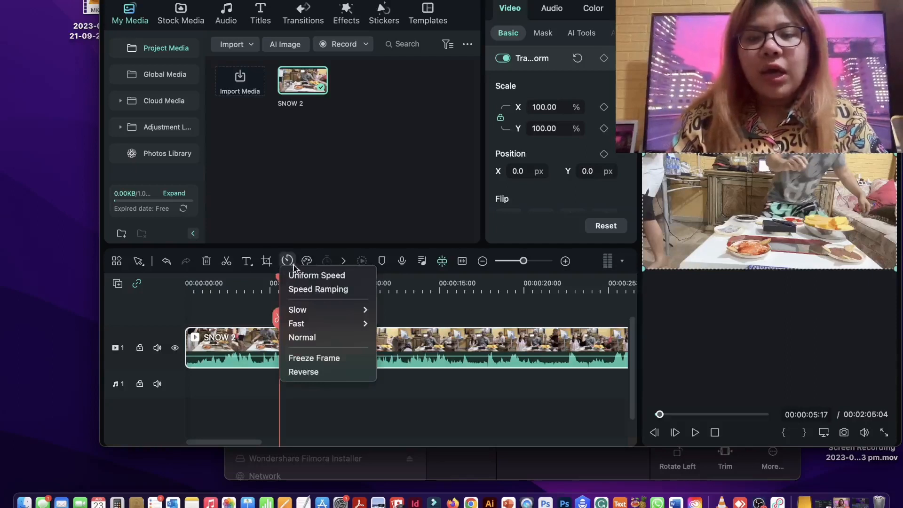
mouse_move(333, 311)
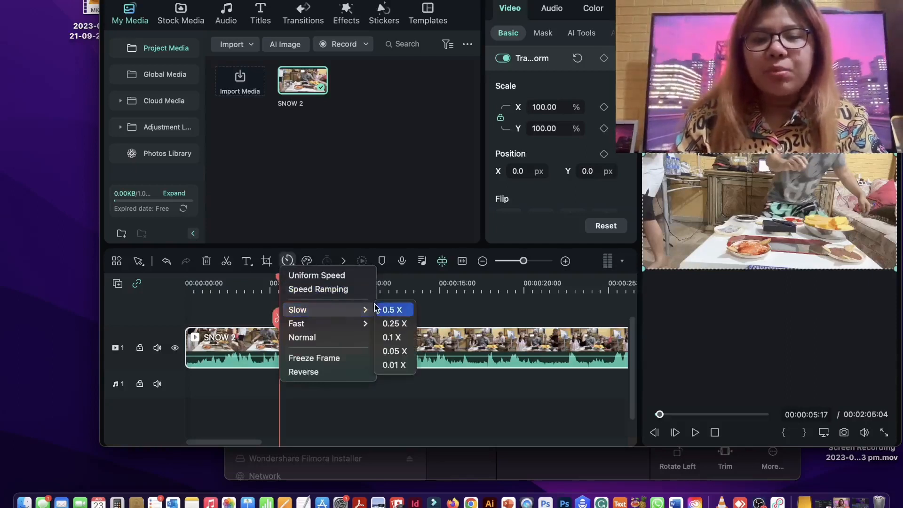
mouse_move(358, 320)
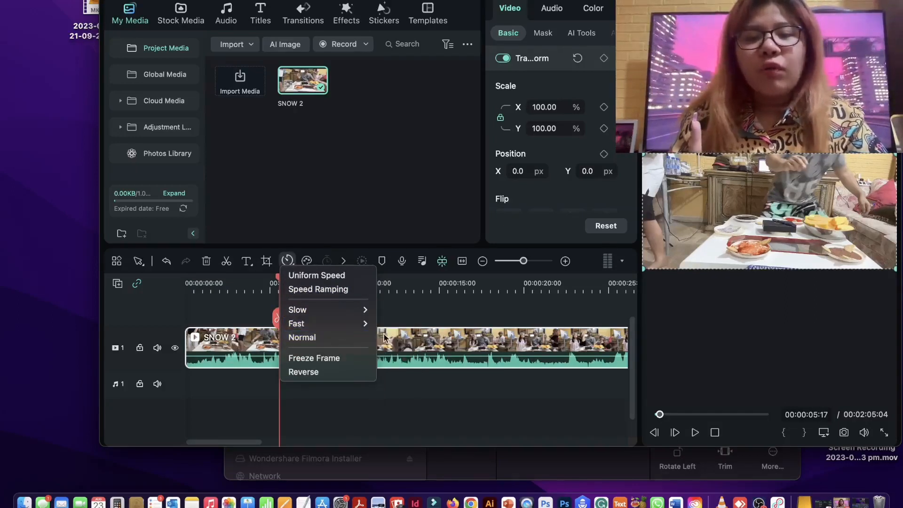
click(393, 339)
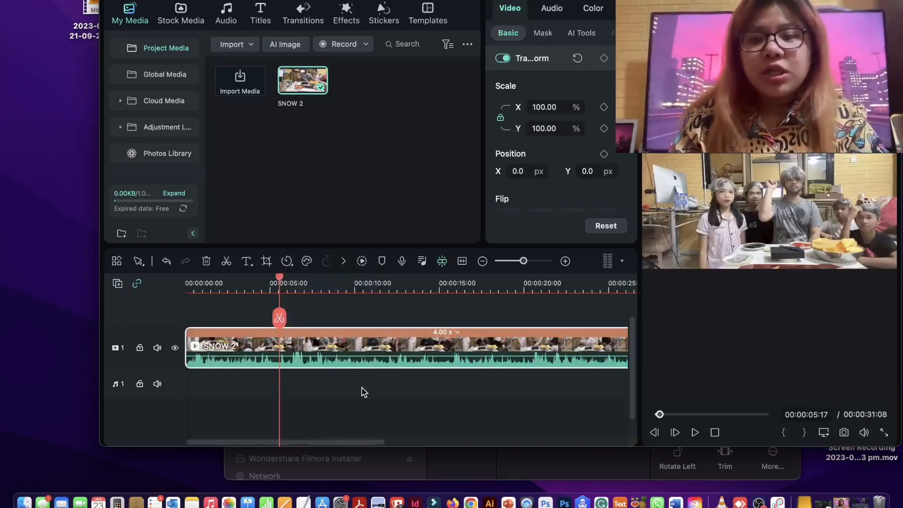
- Play the sped-up SNOW 2 clip from 00:00:05:17 to check it, and pause at 00:00:09:25
click(288, 260)
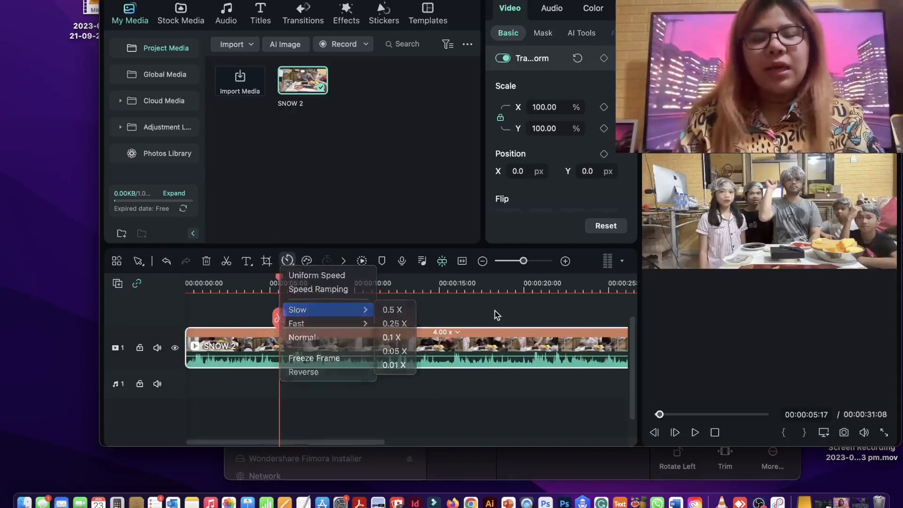
key(Escape)
key(space)
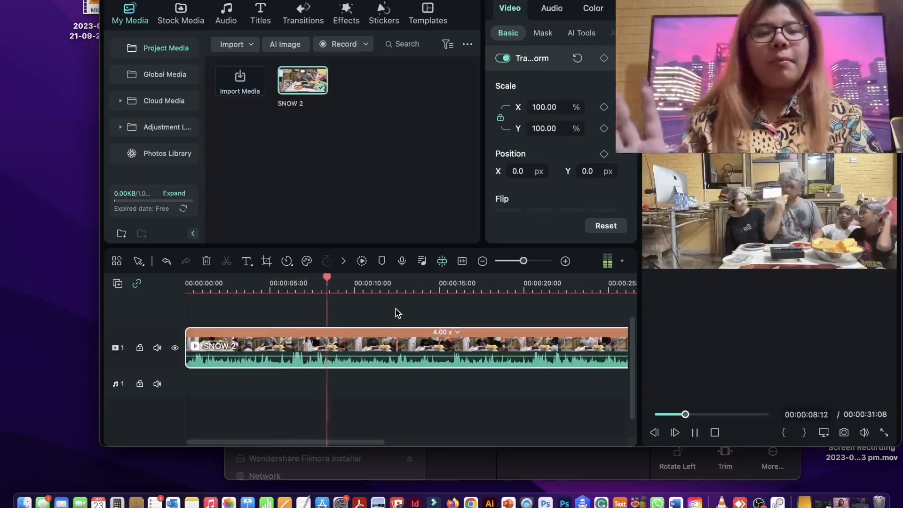
key(space)
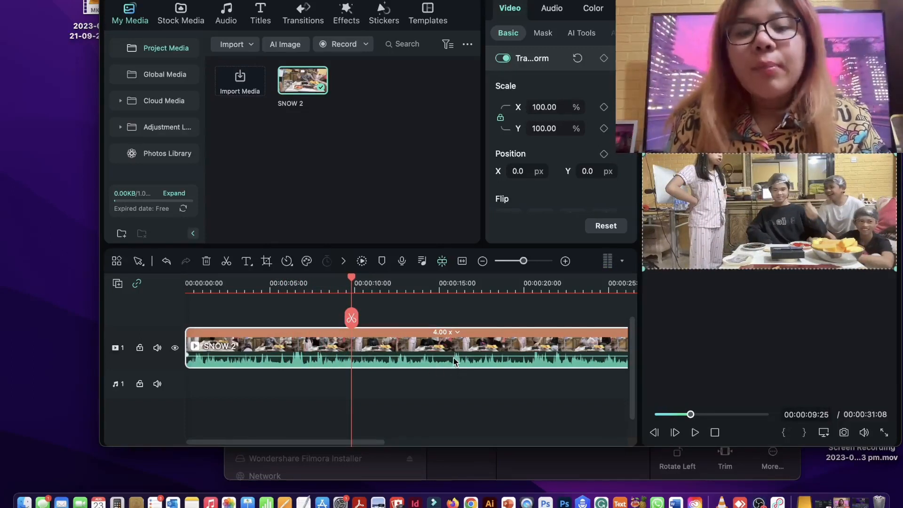
- Lower the SNOW 2 clip's volume and raise it back to 3.16 dB, and detach its audio from the video
drag(455, 357, 462, 383)
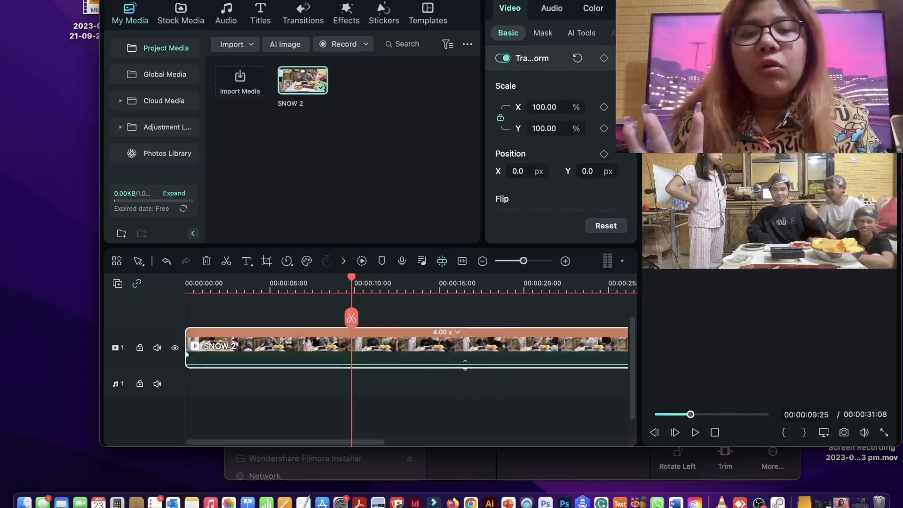
drag(465, 365, 469, 356)
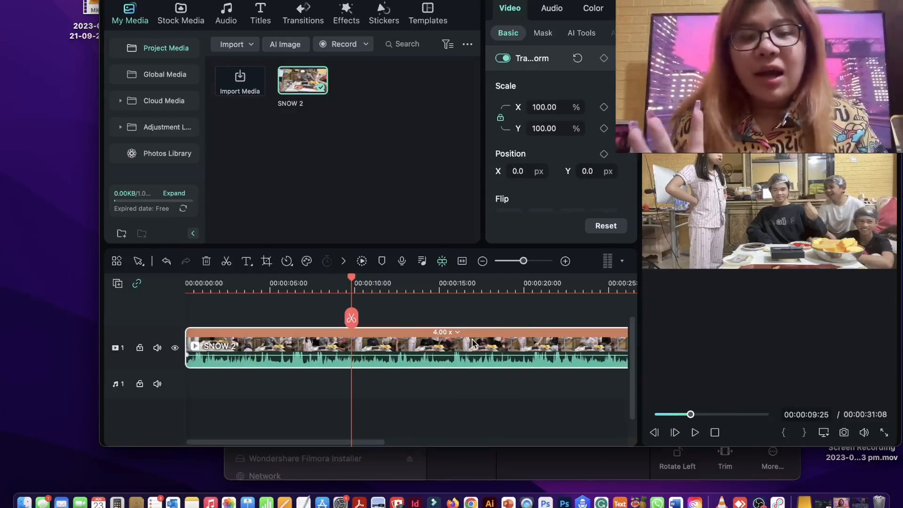
right_click(472, 342)
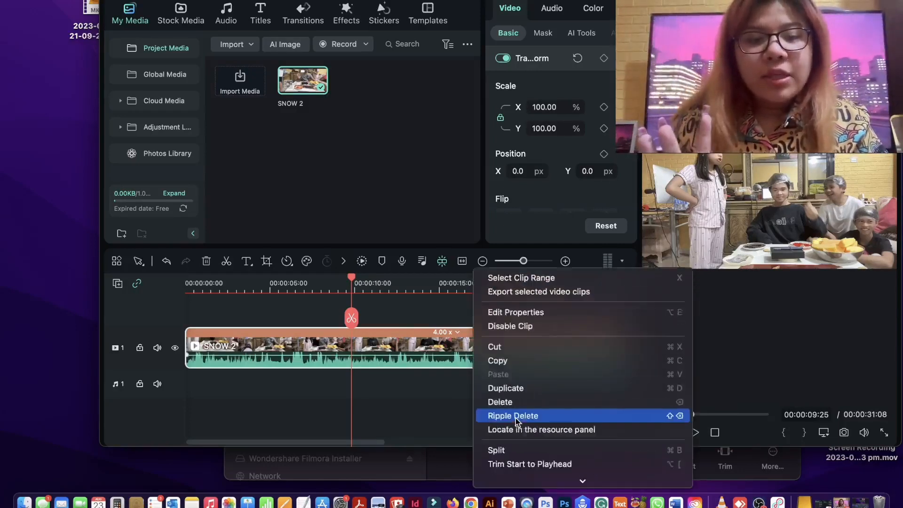
scroll(516, 419, down, 5)
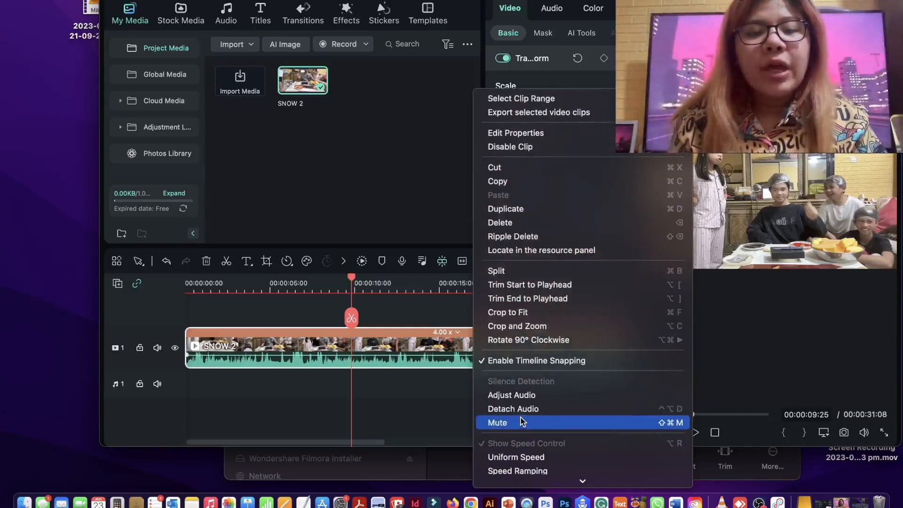
click(516, 409)
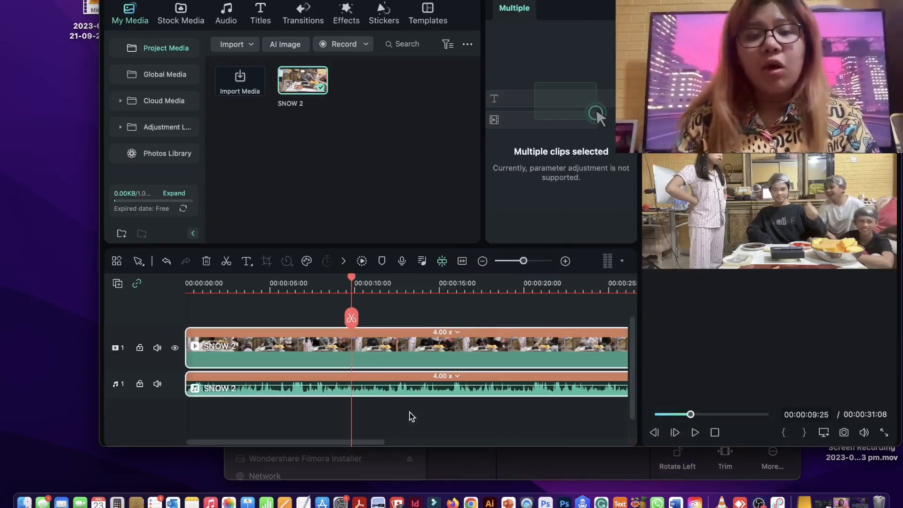
- Delete the detached SNOW 2 audio clip from audio track 1, keeping the video clip
click(420, 390)
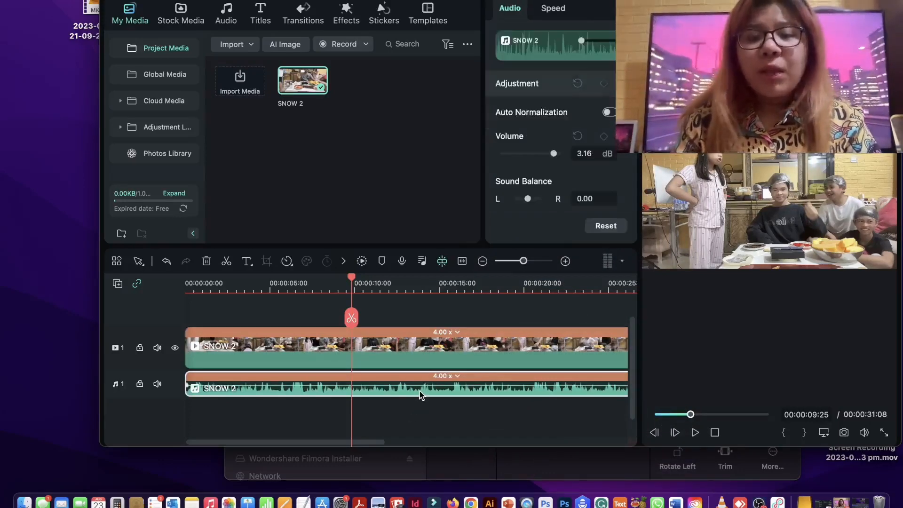
click(421, 342)
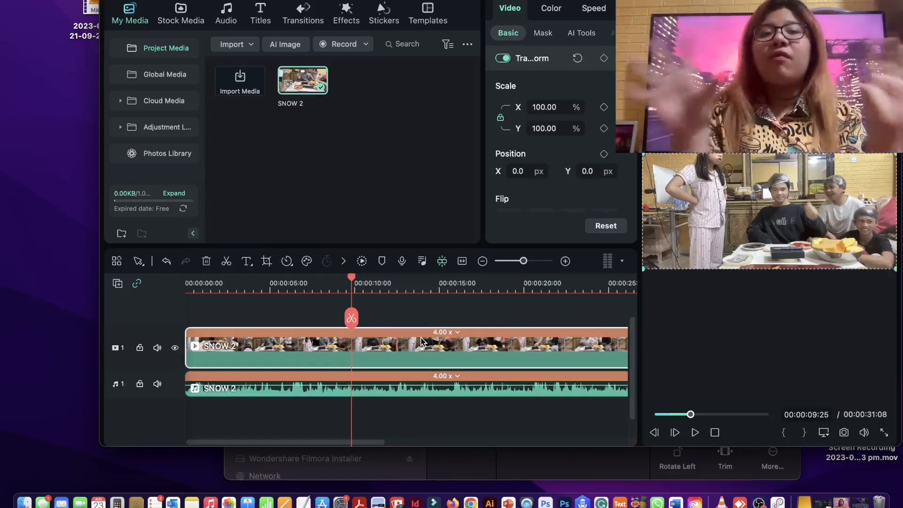
click(486, 369)
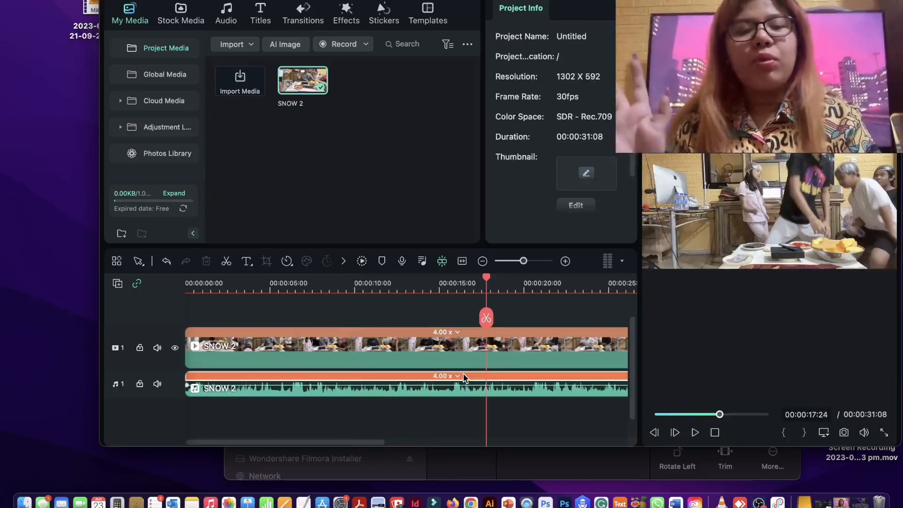
click(463, 389)
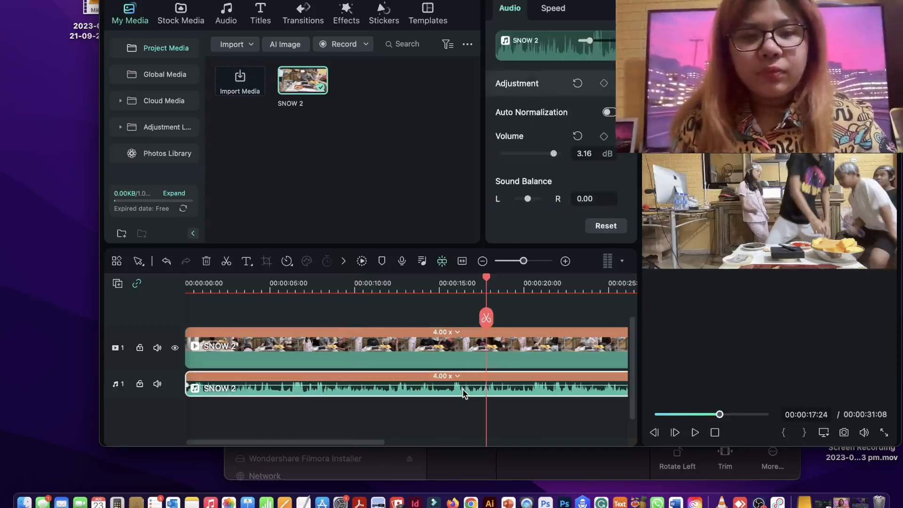
key(Delete)
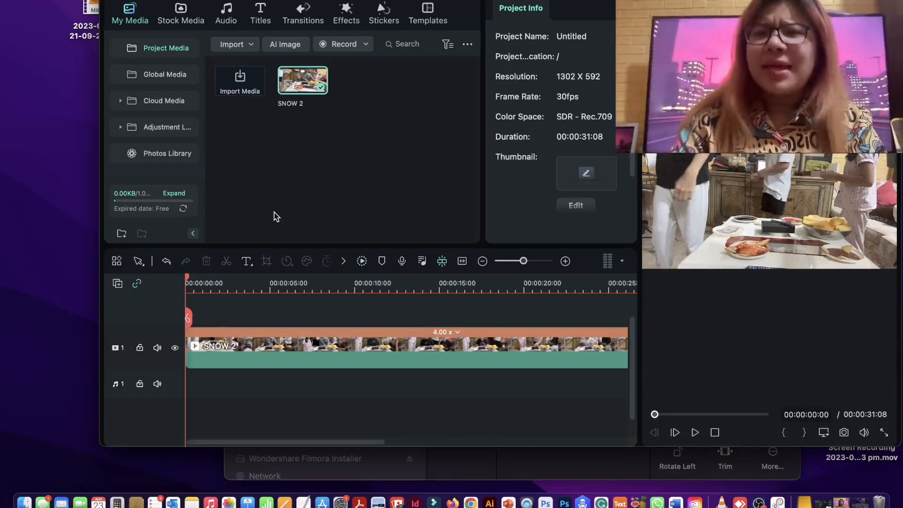
- Browse the Trending titles and place Gradient Title 02 on a new video track 2 near the start of the SNOW 2 clip
click(261, 16)
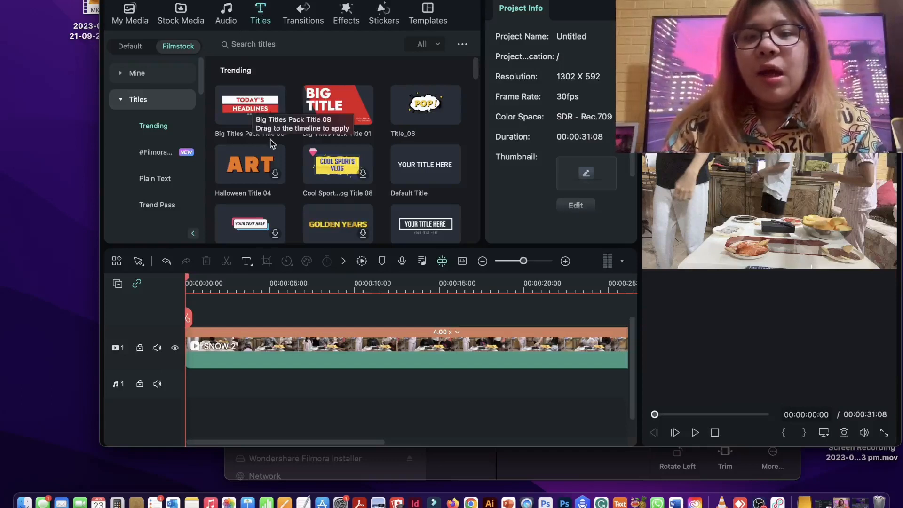
scroll(271, 144, down, 5)
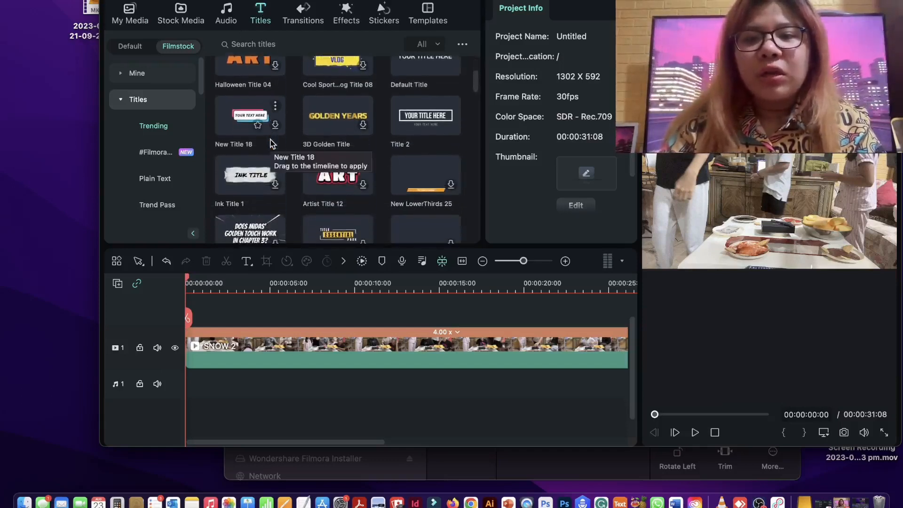
scroll(271, 143, down, 8)
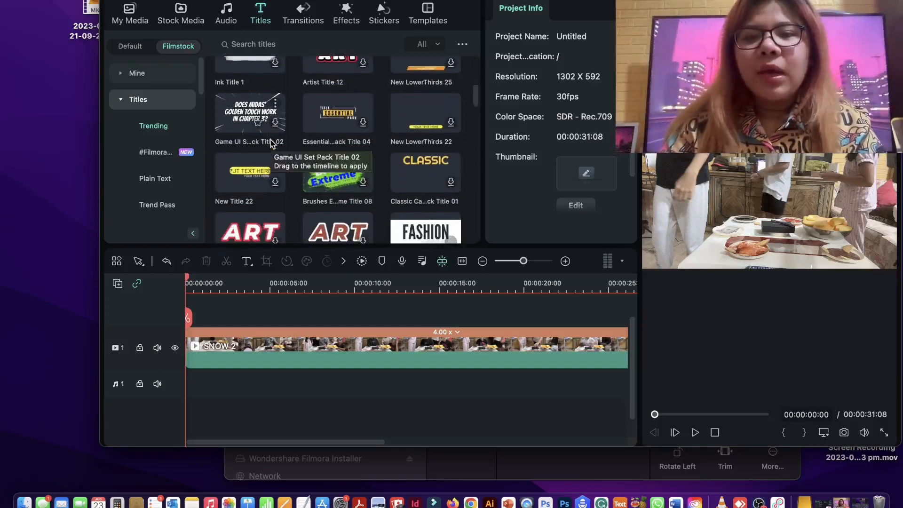
scroll(271, 142, down, 8)
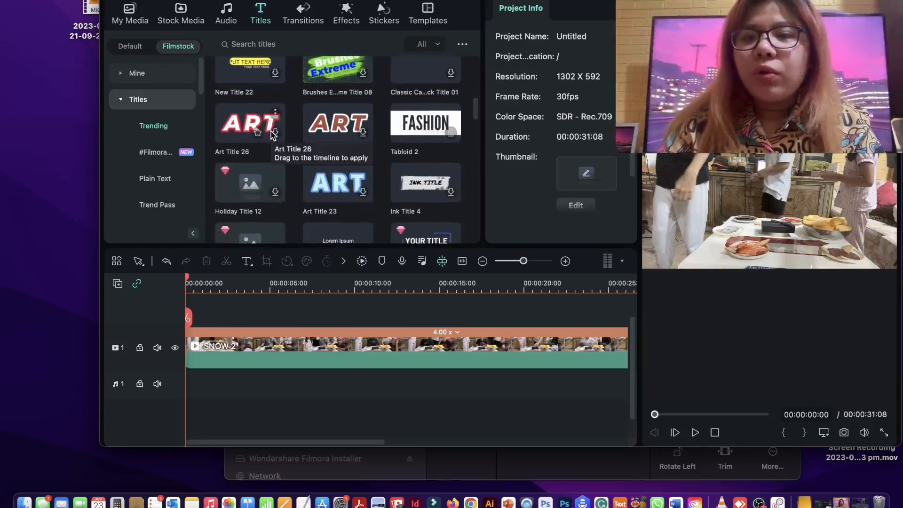
scroll(272, 134, down, 6)
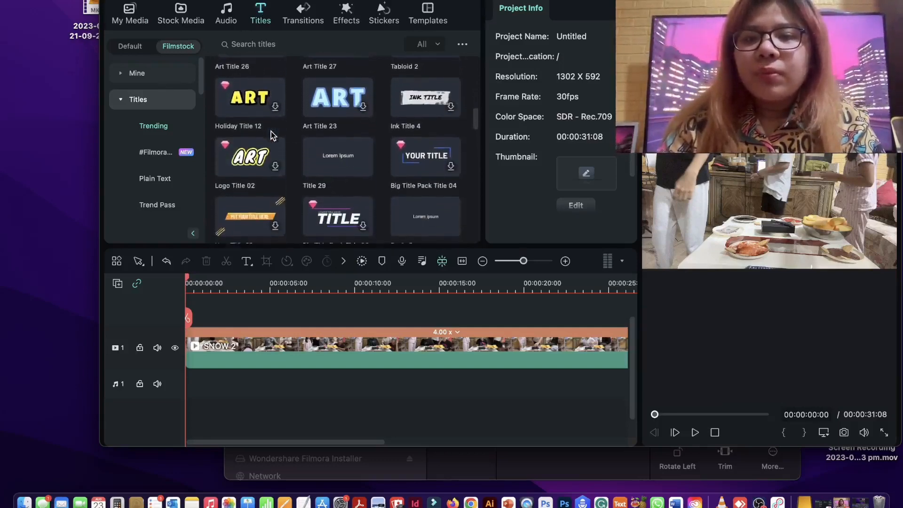
scroll(270, 132, down, 8)
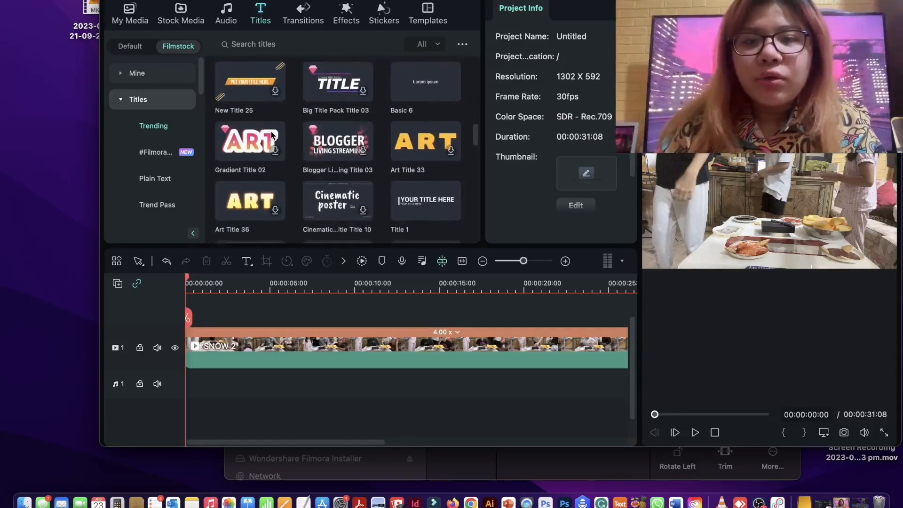
drag(246, 143, 196, 317)
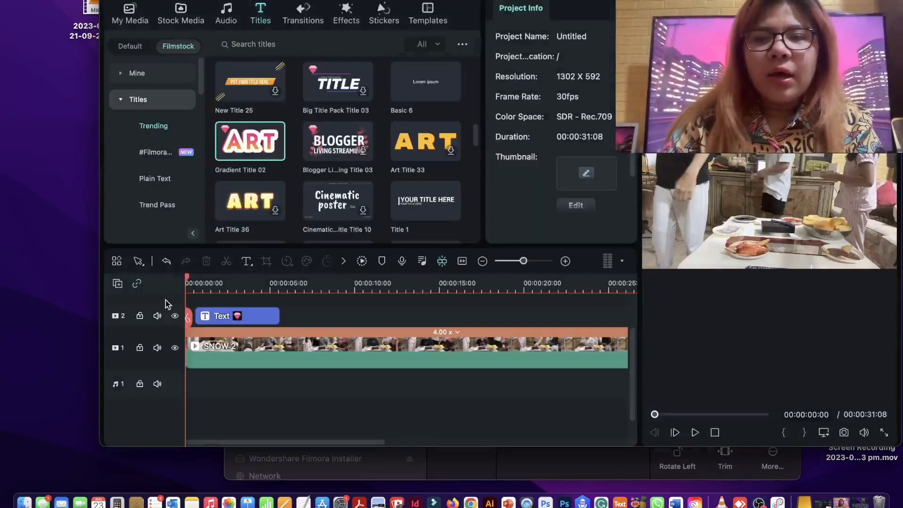
- Replace the title's text with "Please. like, subscribe, and follow", with the playhead at 00:00:02:00 over the title clip
drag(187, 279, 222, 287)
click(254, 318)
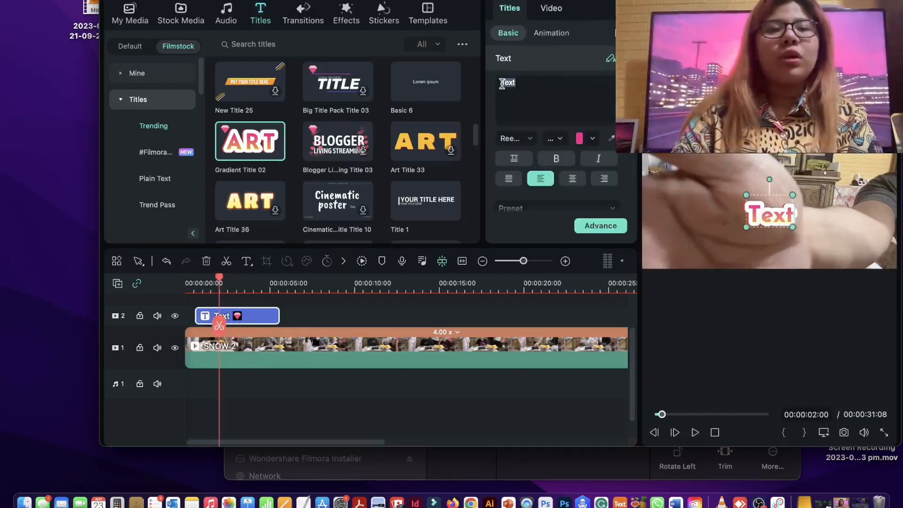
text(ple)
key(BackSpace)
key(BackSpace)
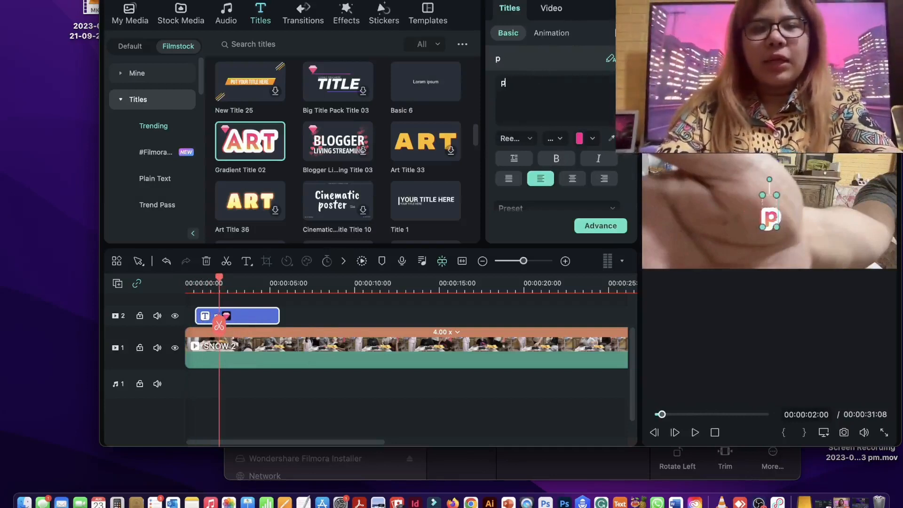
key(BackSpace)
text(Please. )
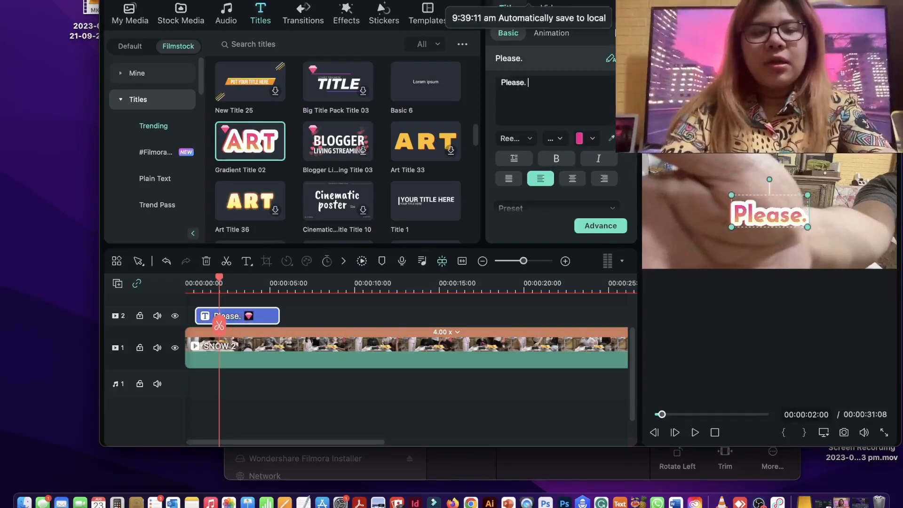
text(I)
text(like)
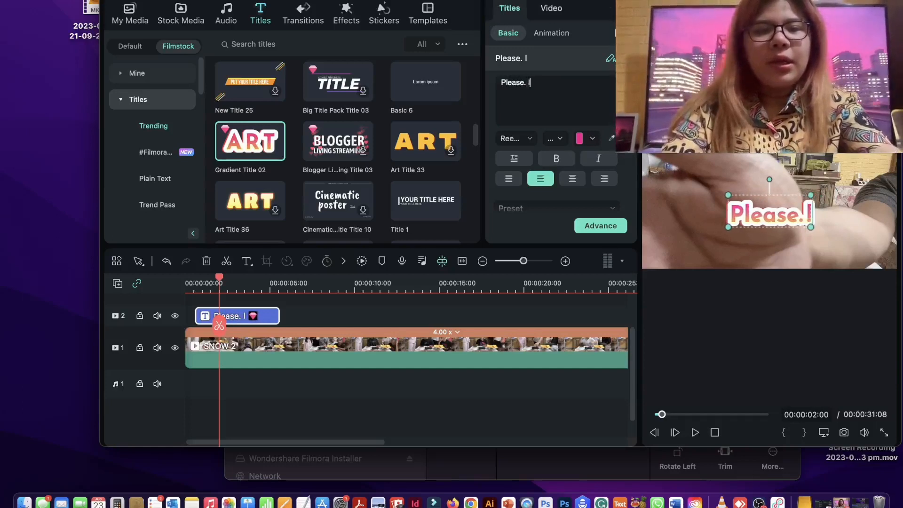
key(BackSpace)
key(BackSpace)
text(ke)
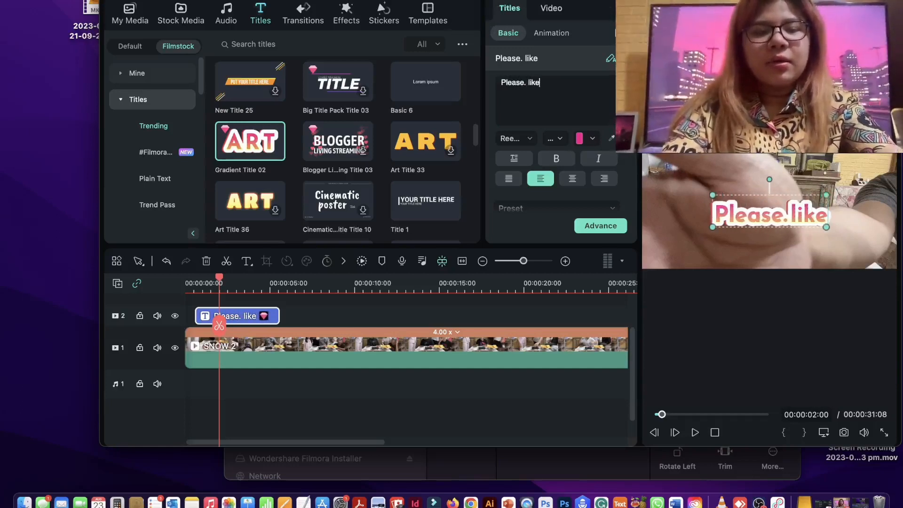
text(, subs)
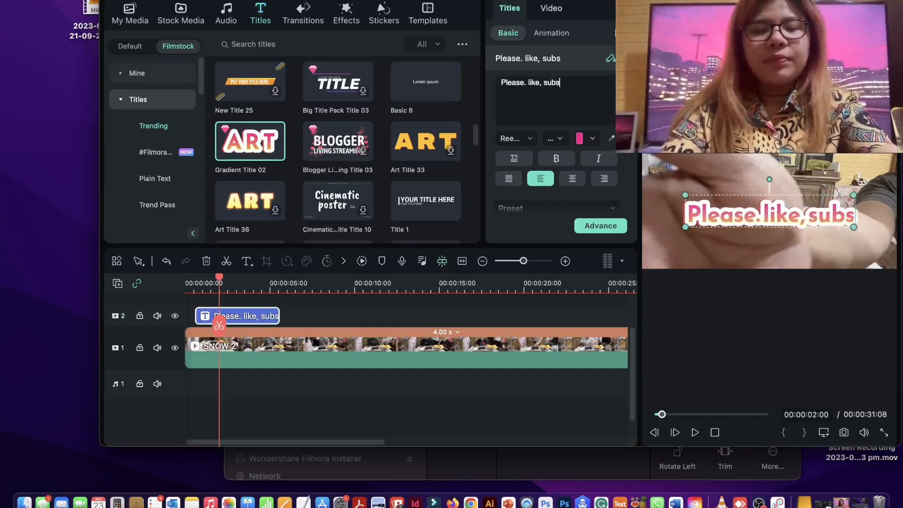
text(cribe, and)
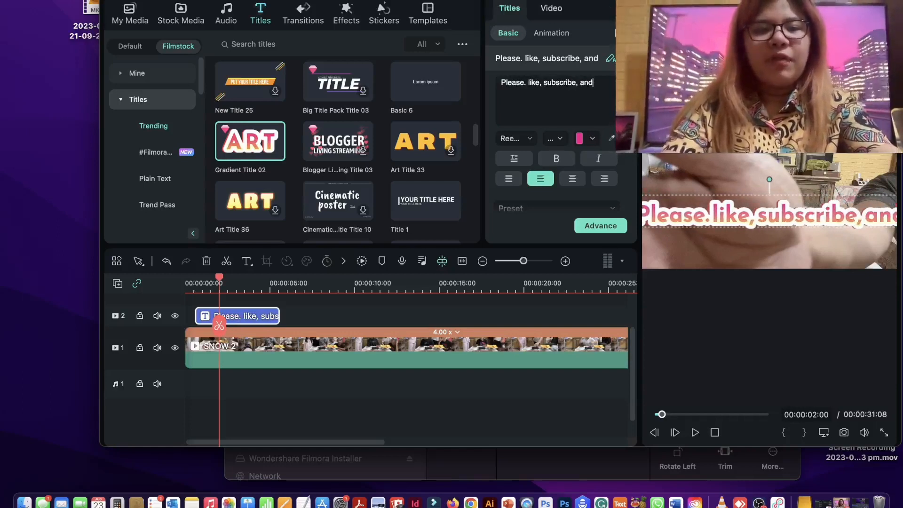
text( follow)
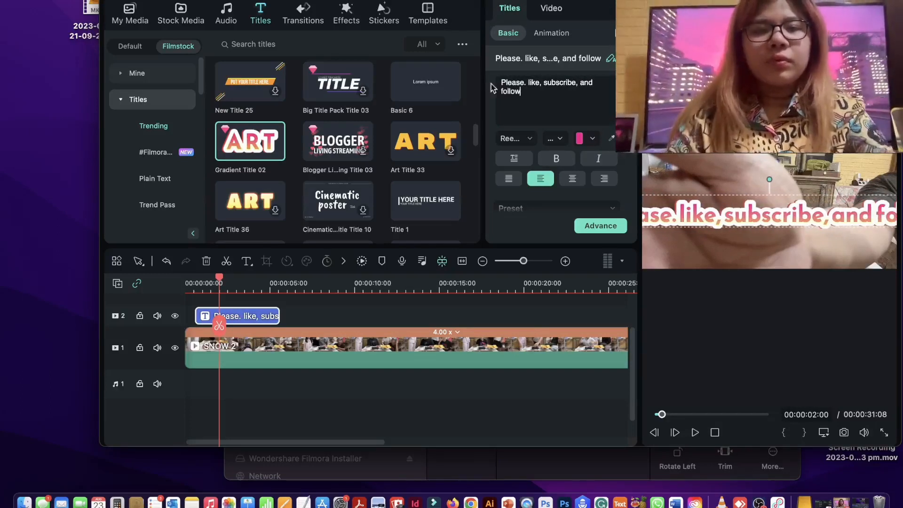
- Remove the period after "Please" in the title and start a new line before "and follow"
click(525, 82)
key(BackSpace)
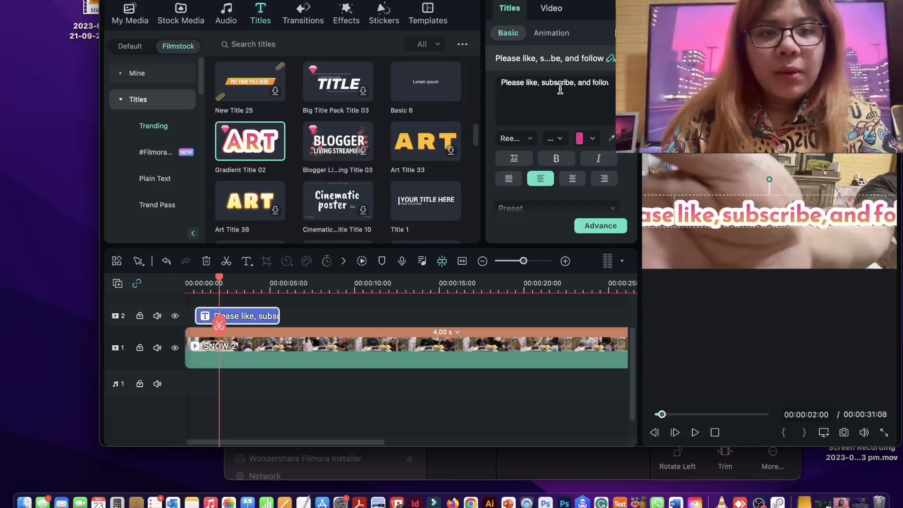
click(574, 82)
key(Return)
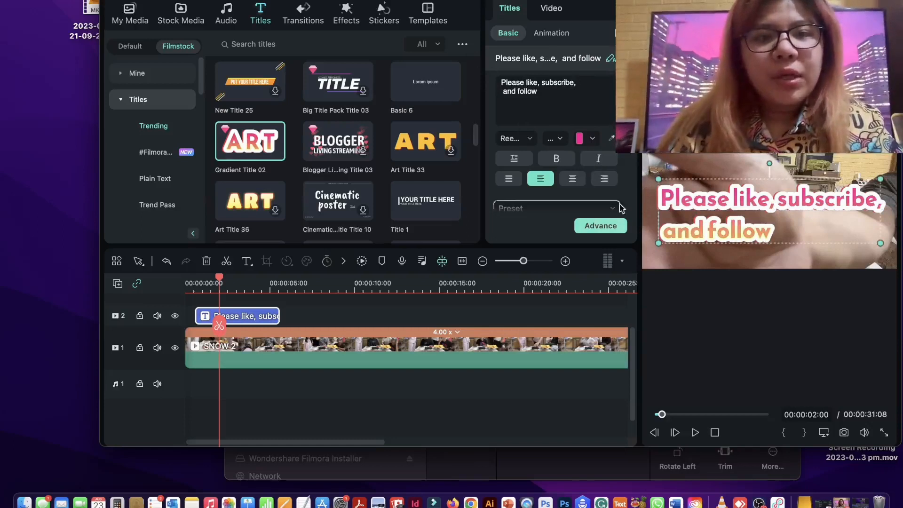
- Shrink the title in the preview and set its font size to 120
scroll(598, 167, down, 2)
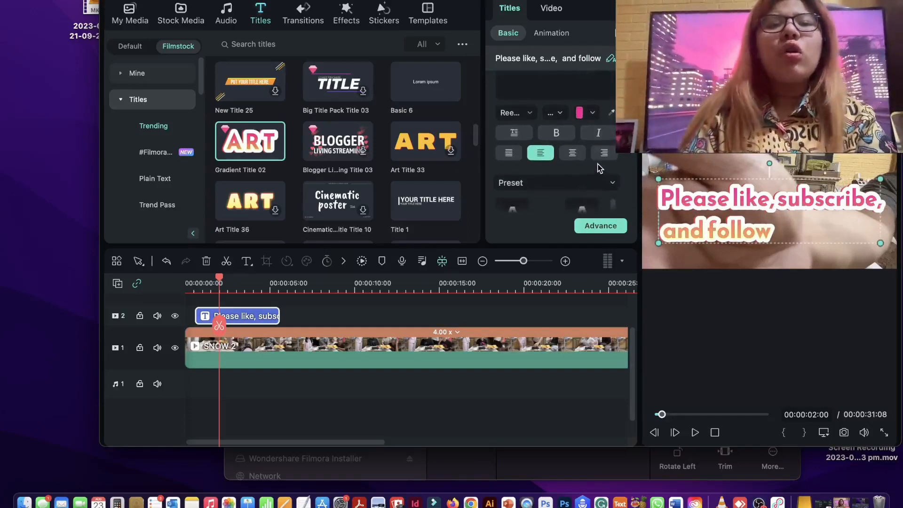
scroll(599, 167, up, 2)
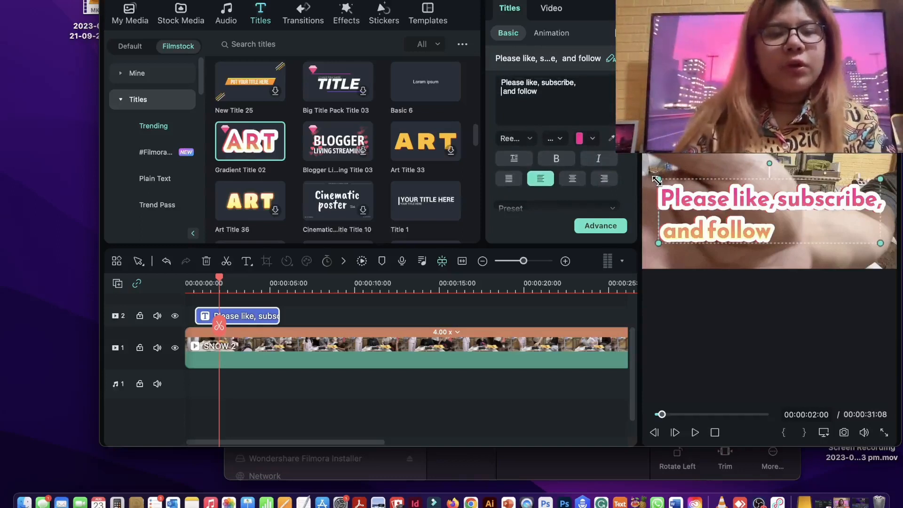
drag(656, 180, 694, 188)
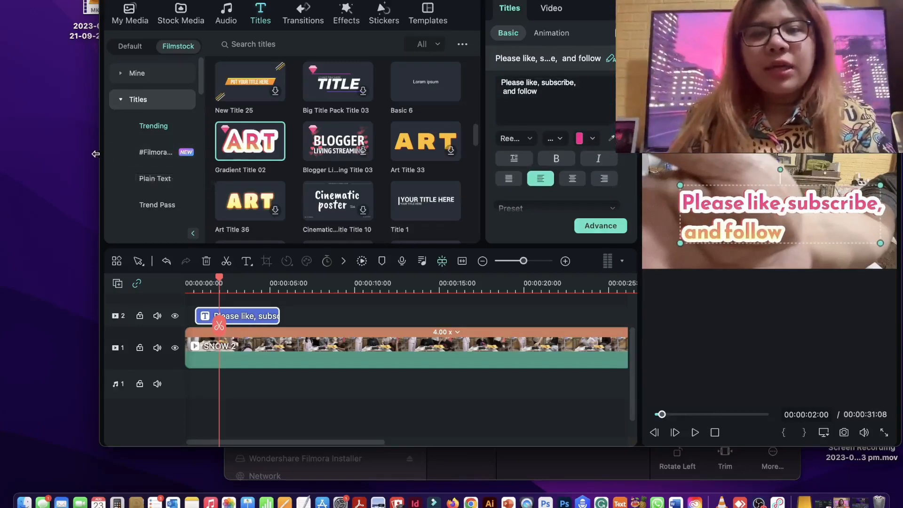
drag(101, 162, 5, 162)
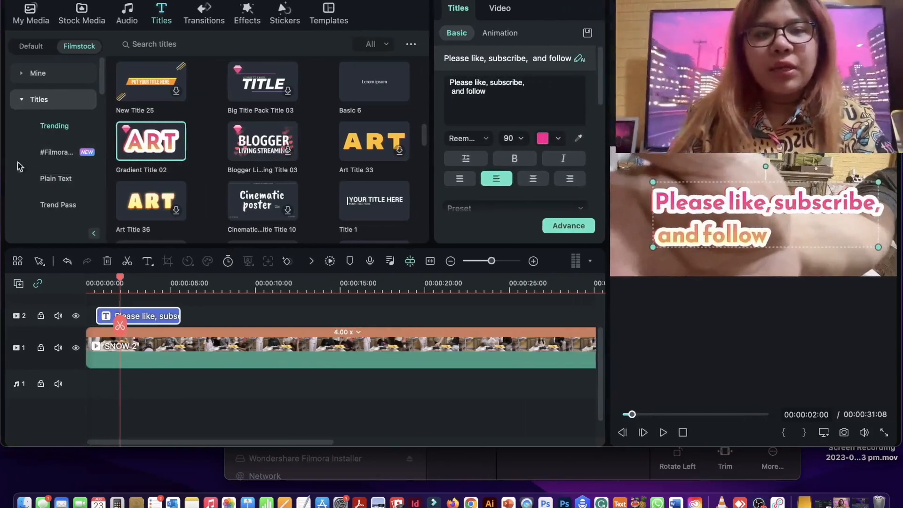
click(522, 138)
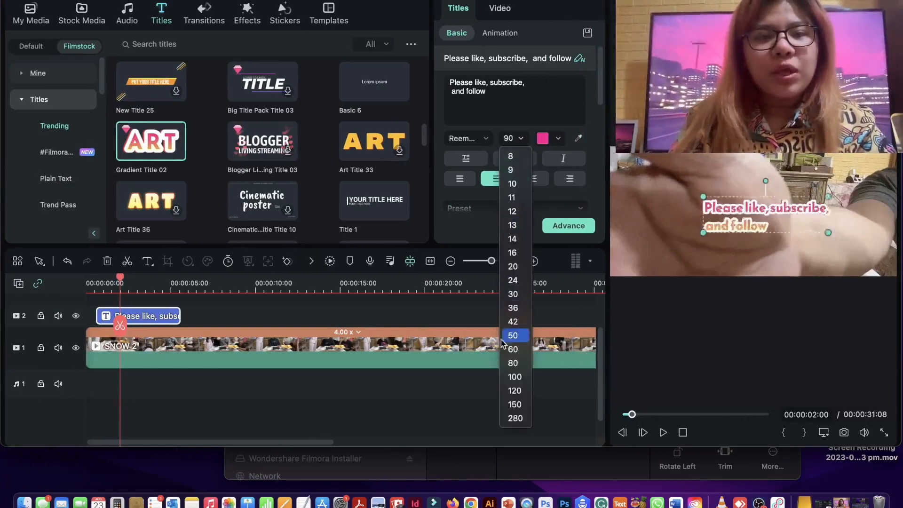
click(512, 390)
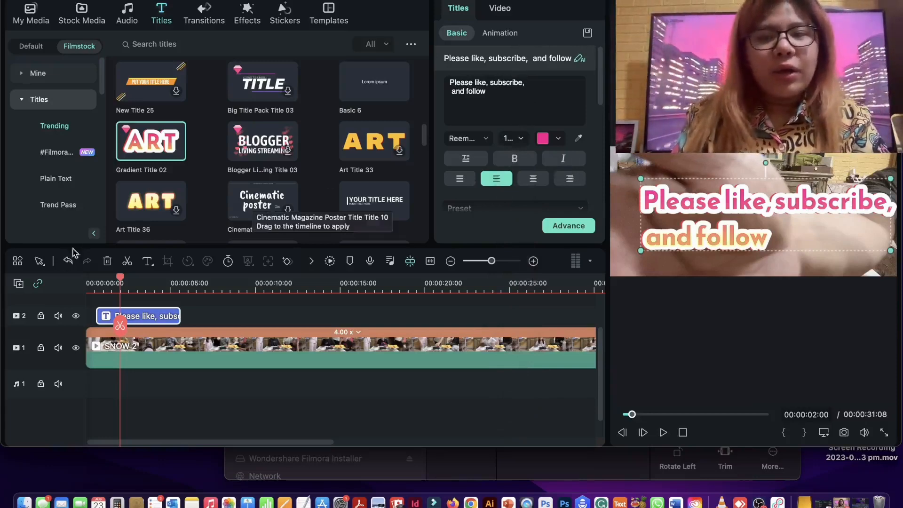
- Play the video from its start to check the title, and pause at 00:00:01:09
drag(121, 280, 89, 282)
key(space)
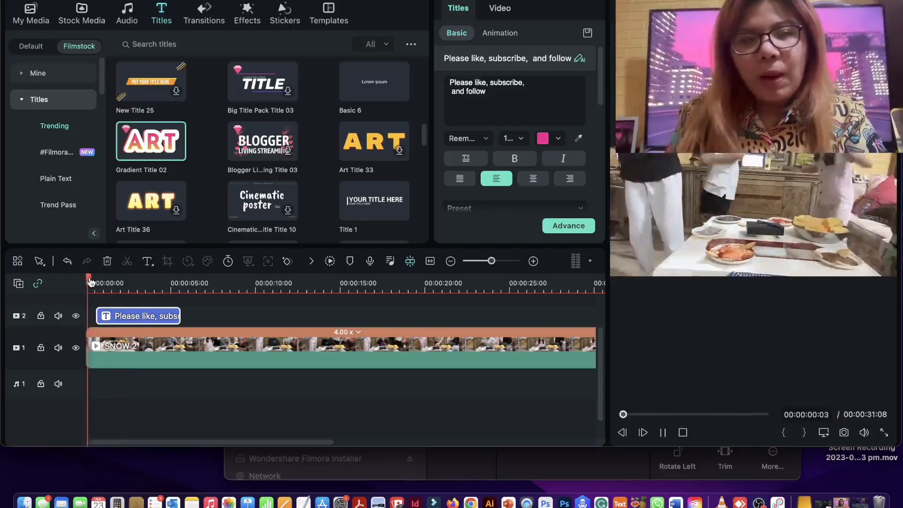
key(space)
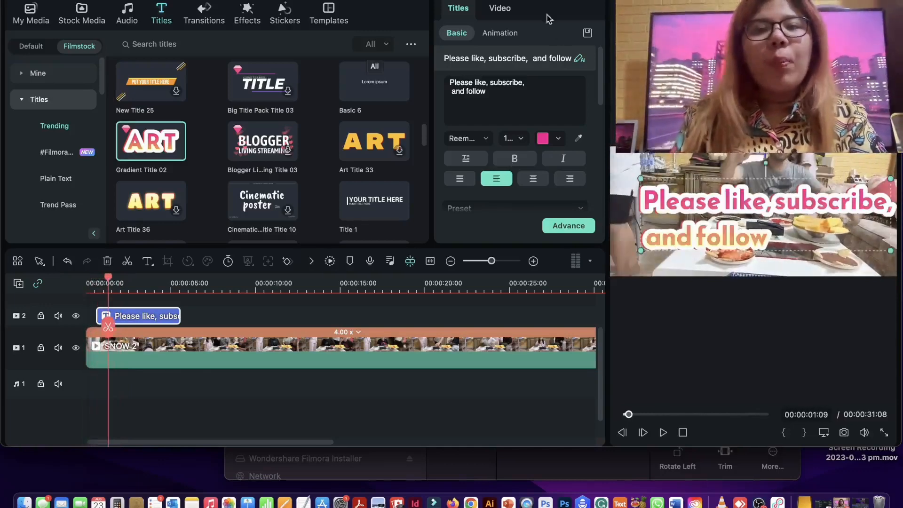
- Try the "Type...Out" In animation on the title and apply the "Jum...elow" one instead
click(493, 37)
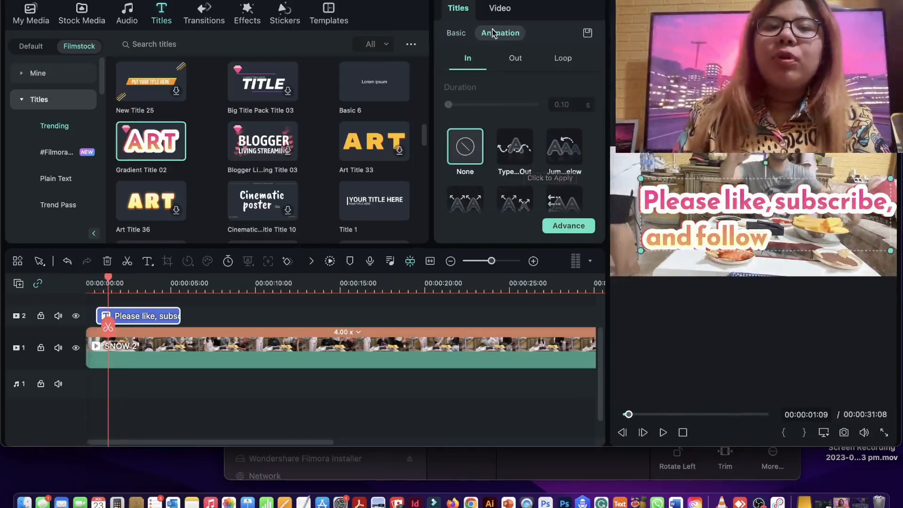
click(509, 149)
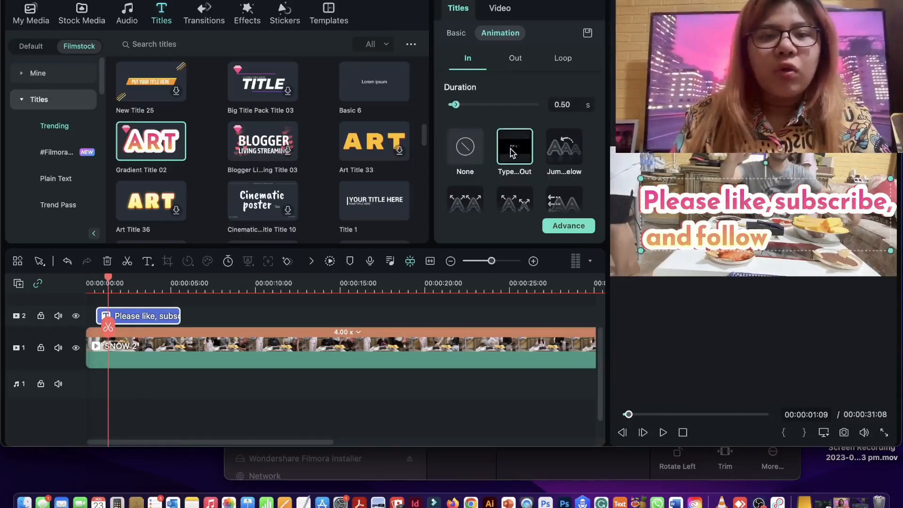
click(552, 157)
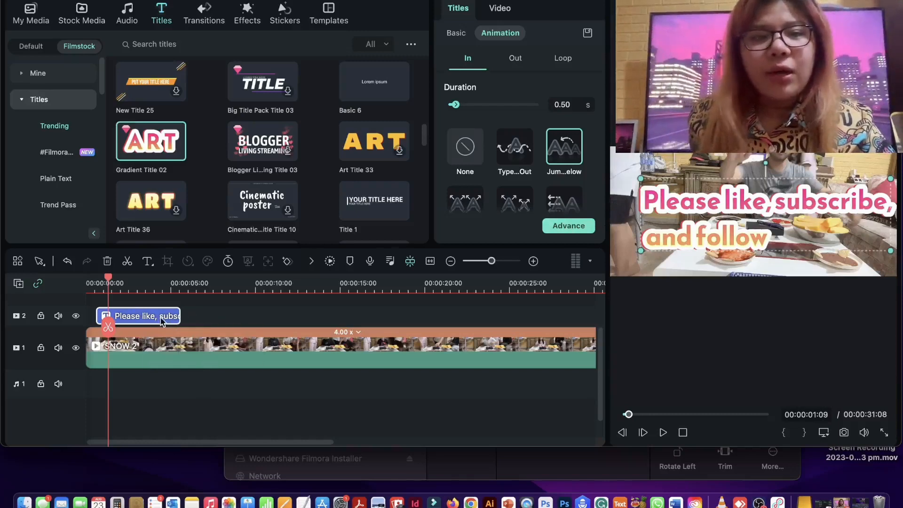
- Preview the title's In animation from 00:00:00:06 and pause at 00:00:03:09
drag(108, 278, 87, 278)
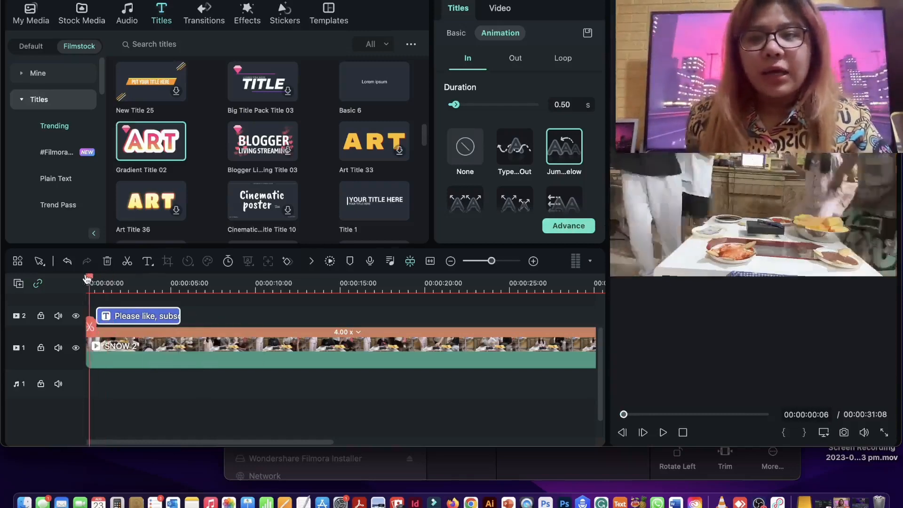
key(space)
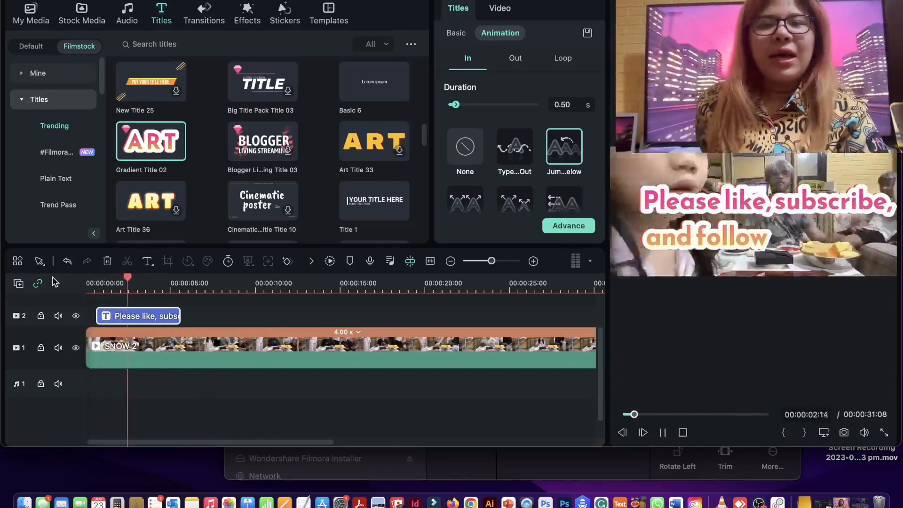
key(space)
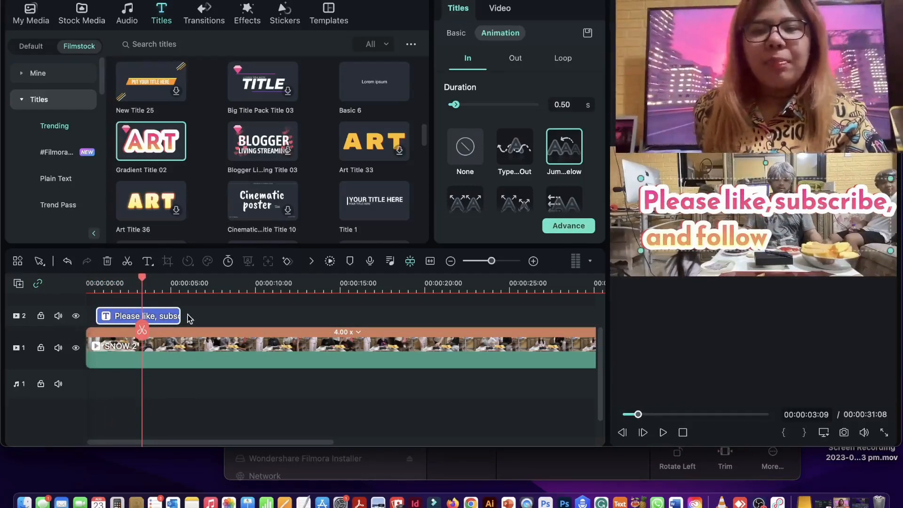
- Extend the end of the title clip to about 8 seconds on the timeline and play on to 00:00:10:07
click(177, 314)
drag(178, 314, 229, 315)
key(space)
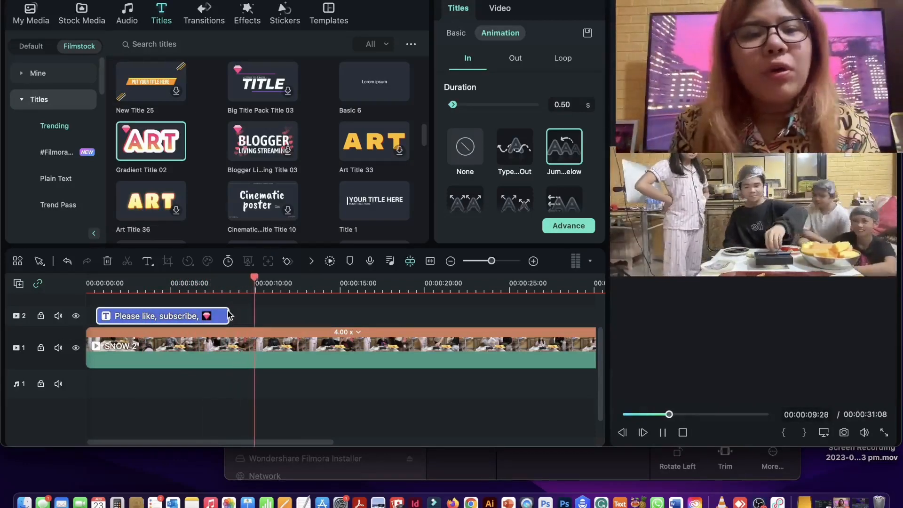
key(space)
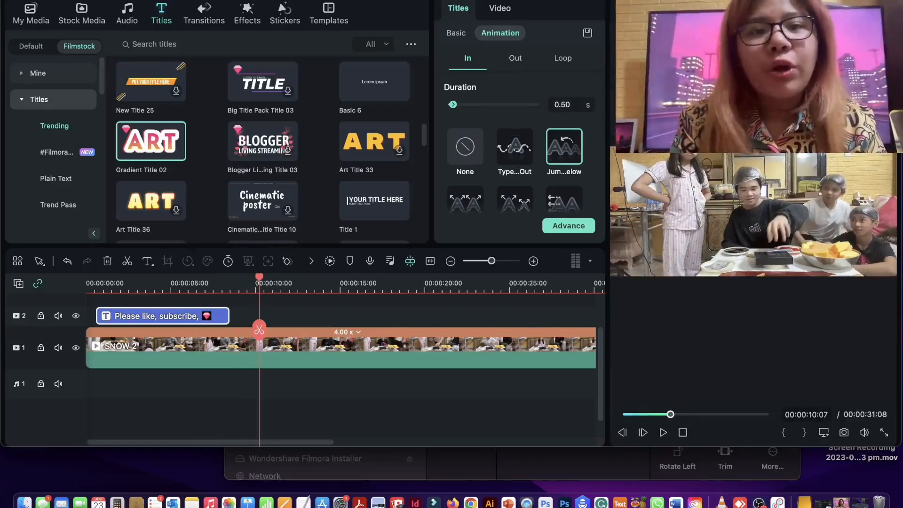
- Open the export settings, name the output "final videdo" and keep Desktop as its save location
key(super+e)
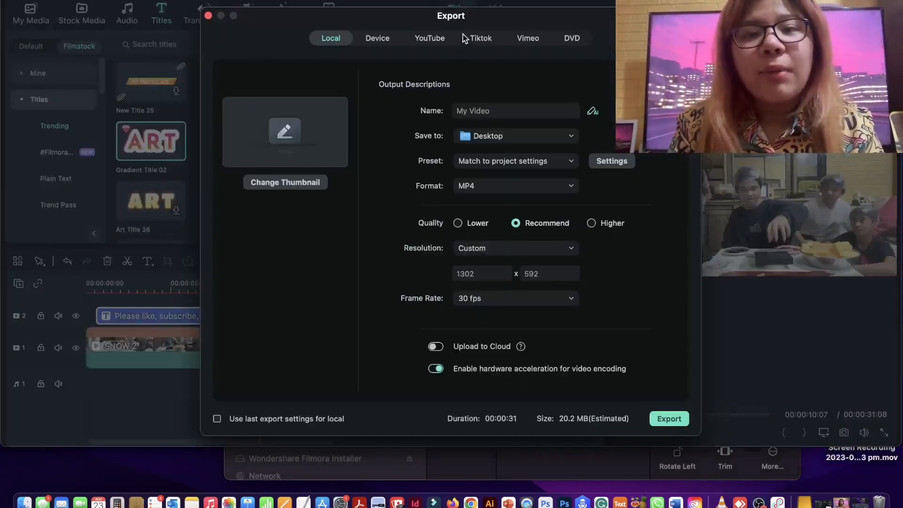
click(478, 110)
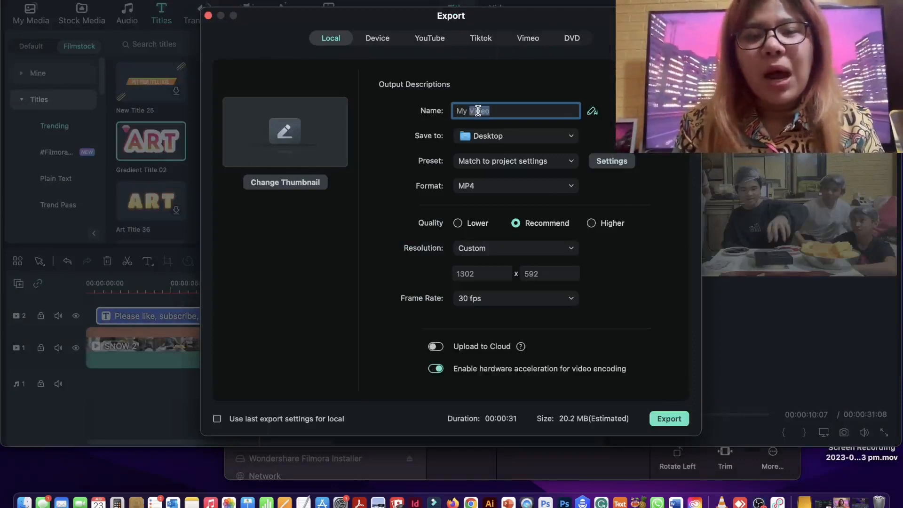
triple_click(477, 111)
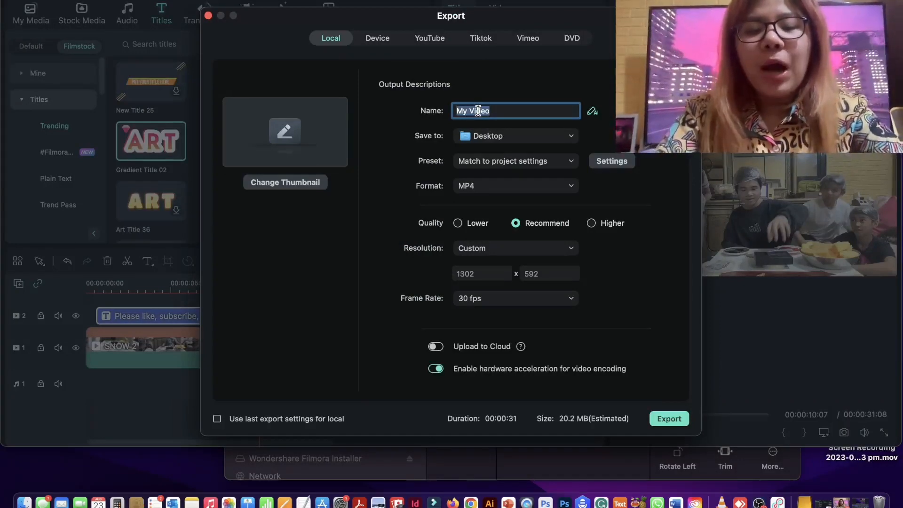
text(final)
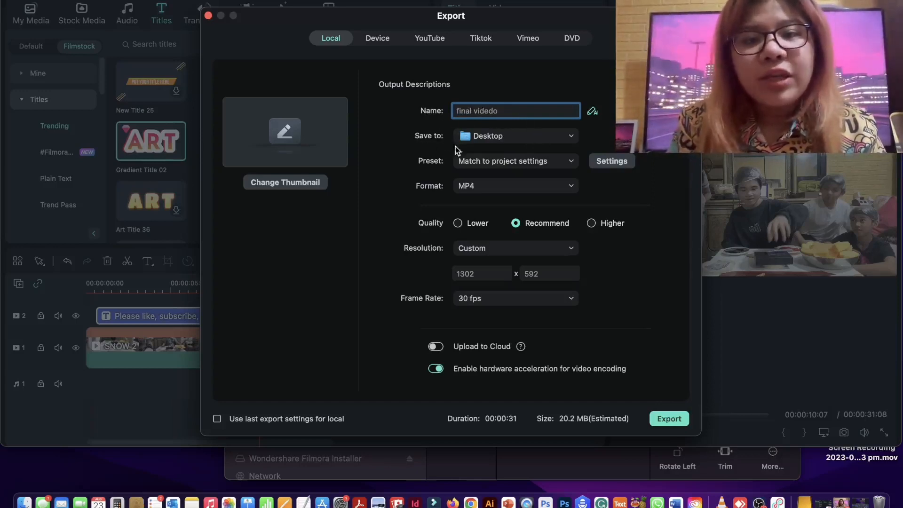
click(508, 138)
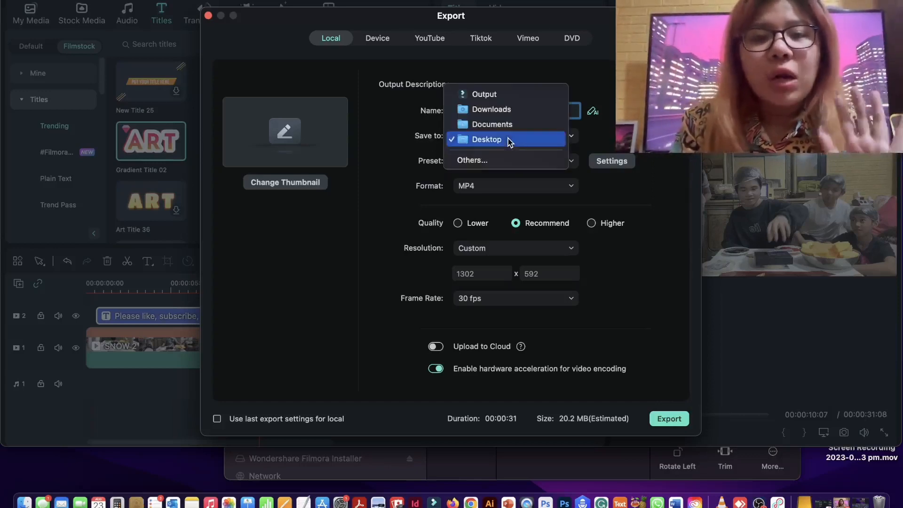
click(508, 138)
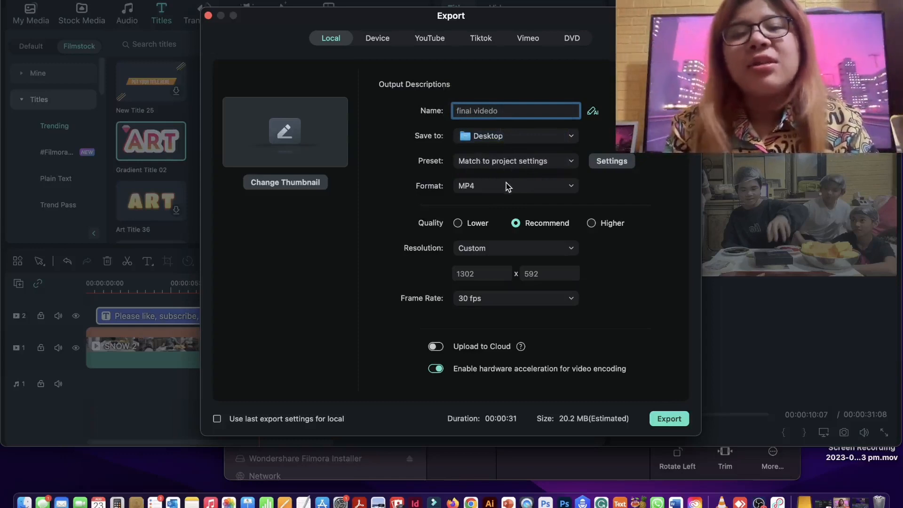
- Check the format, resolution and frame rate options, keep MP4, custom 1302 x 592 and 30 fps, and start the export
click(487, 193)
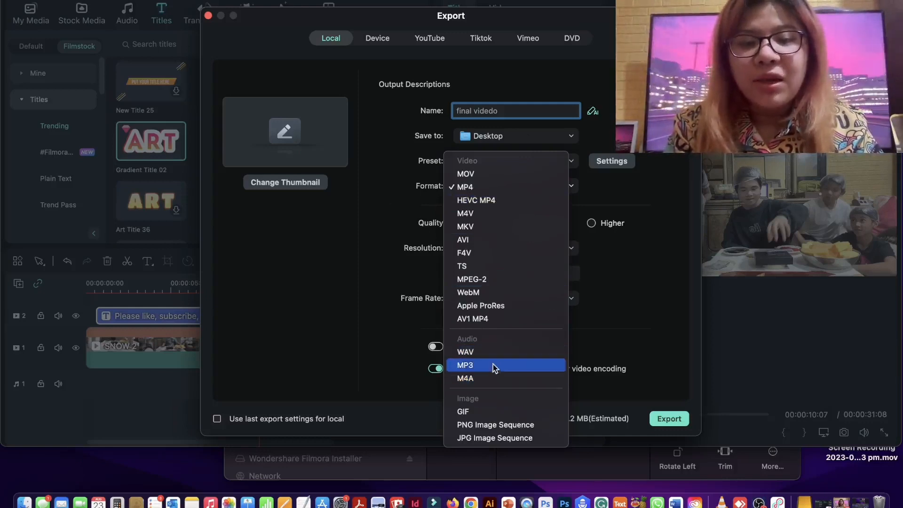
click(394, 317)
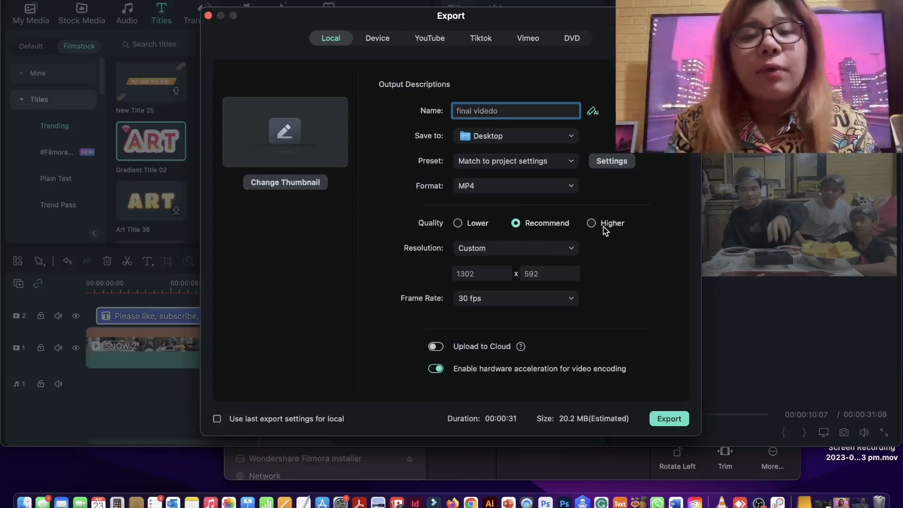
click(529, 250)
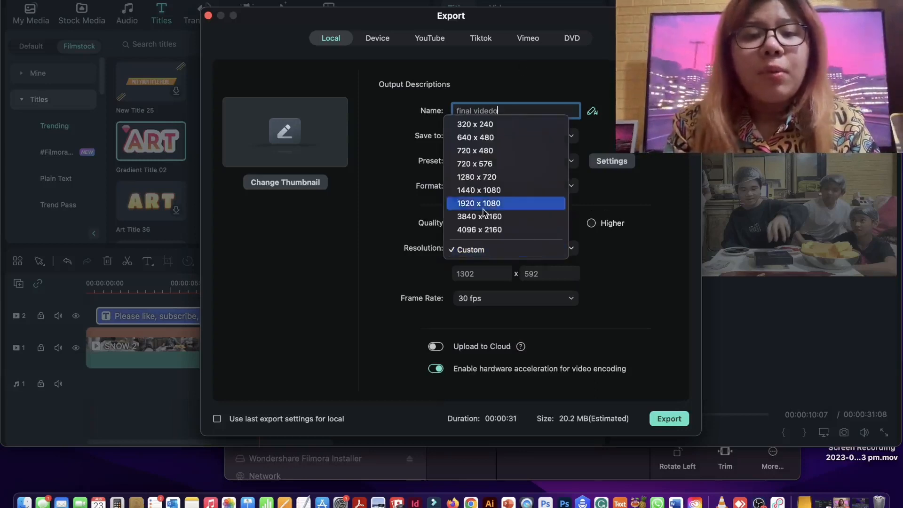
click(647, 289)
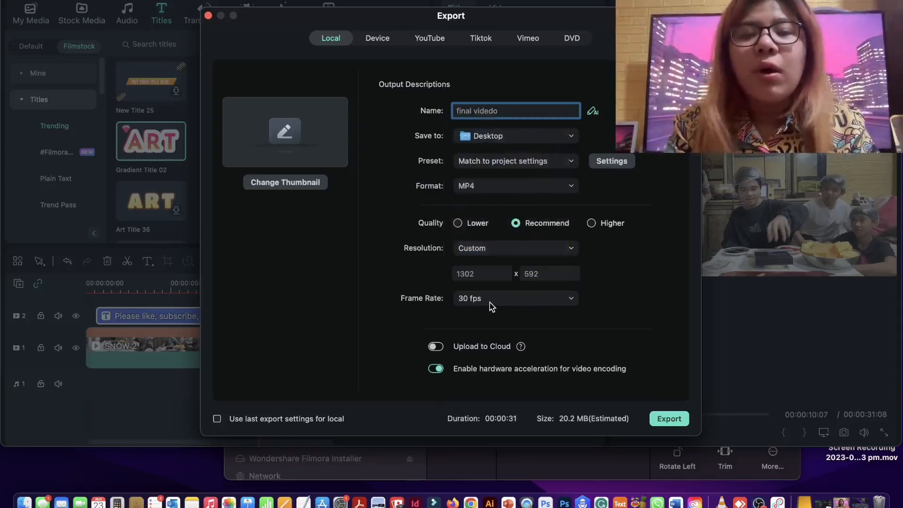
click(511, 312)
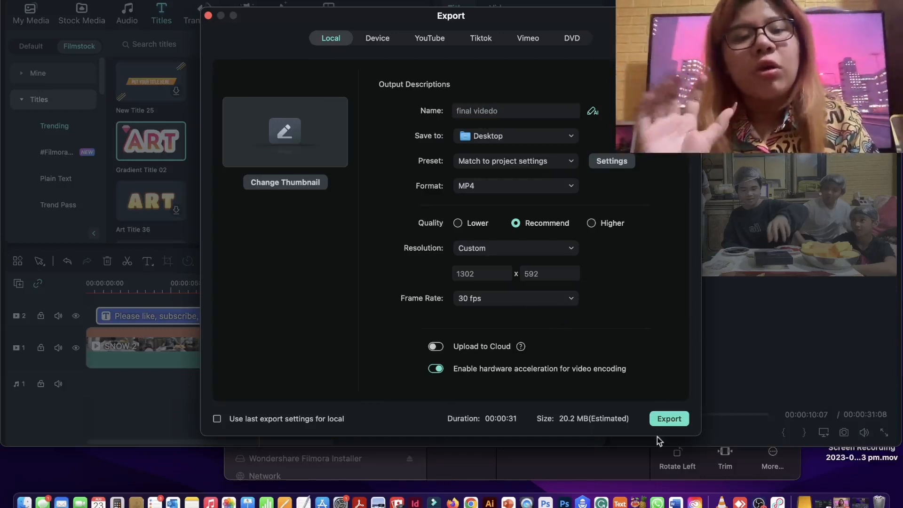
click(681, 424)
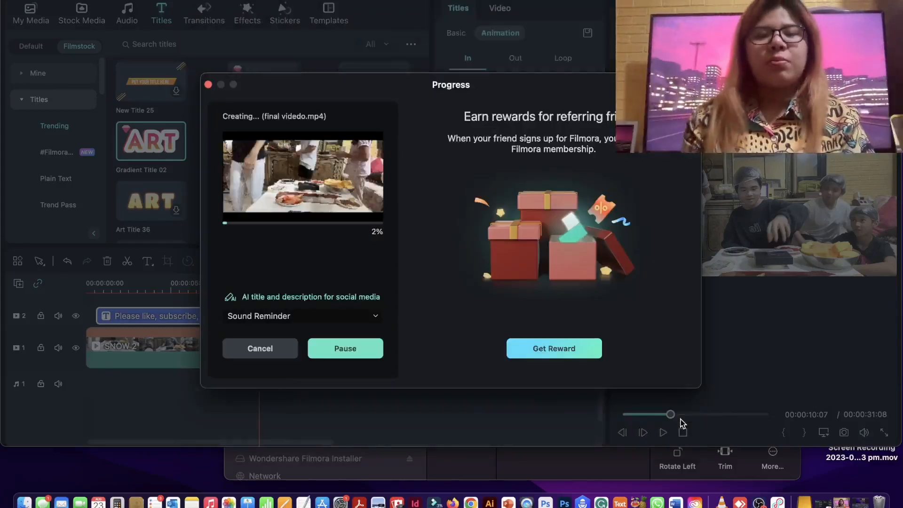
click(858, 502)
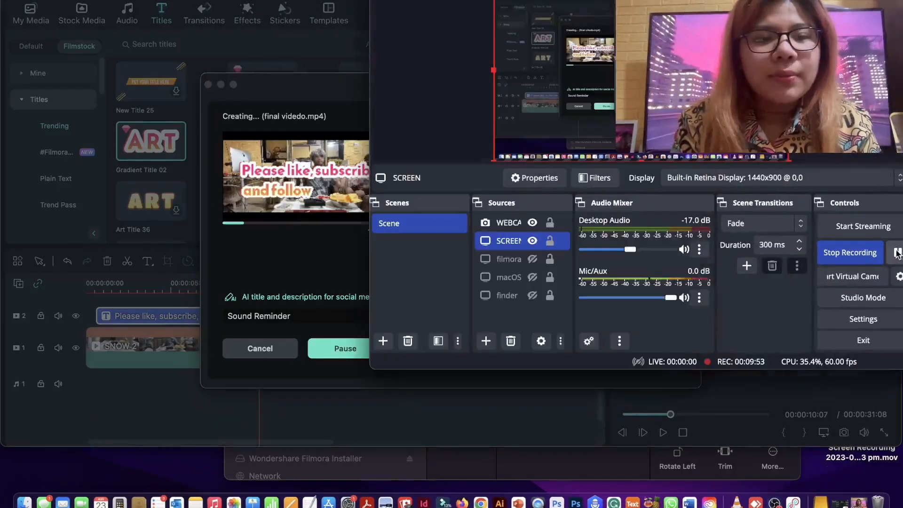
click(897, 253)
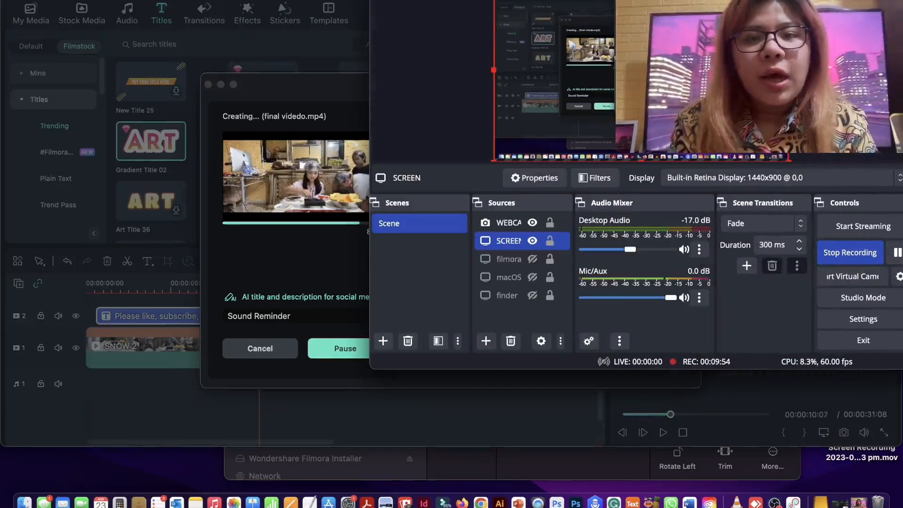
click(302, 219)
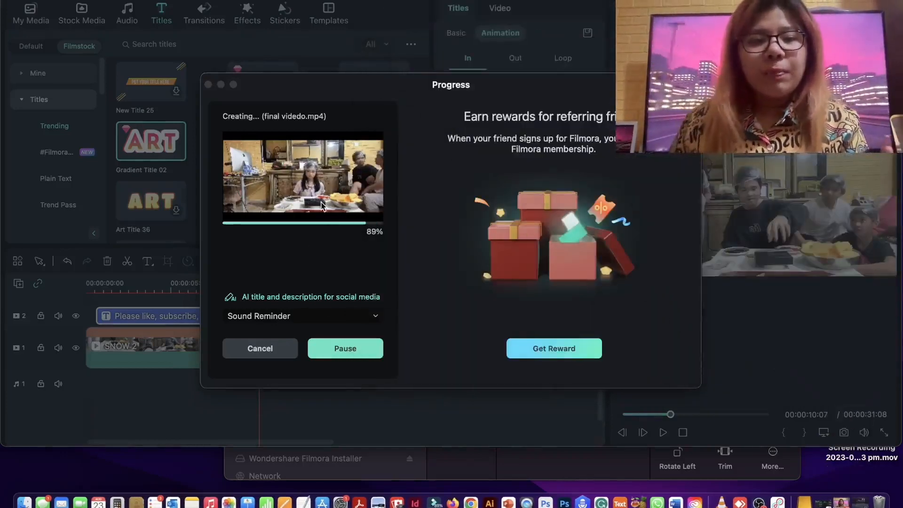
click(858, 502)
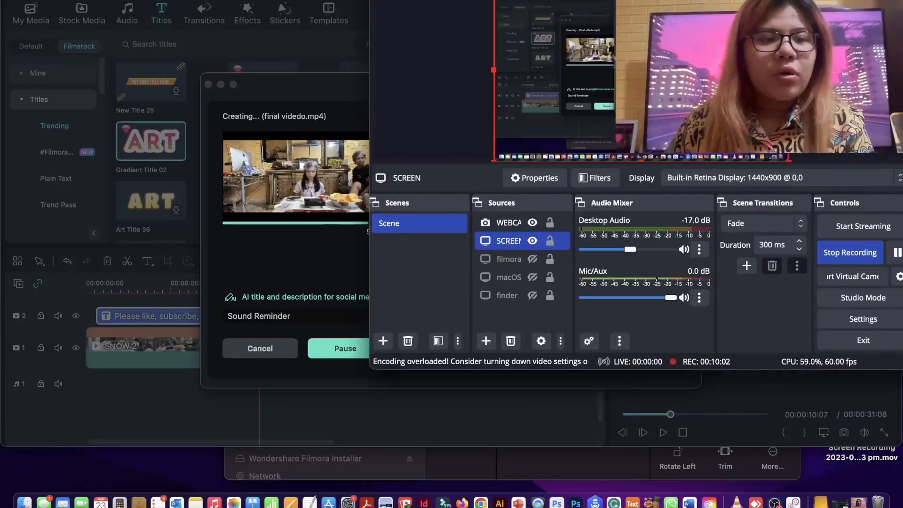
- Open the exported video's folder in Finder and preview final videdo.mp4
click(389, 0)
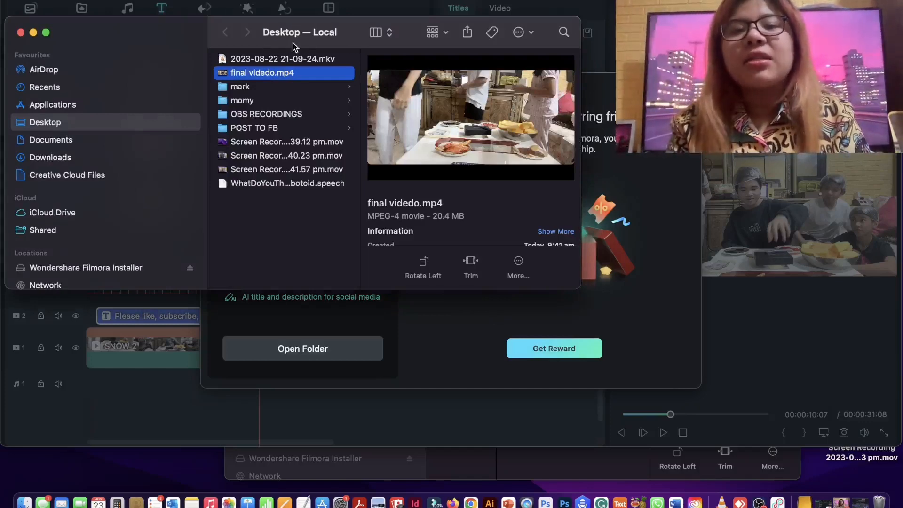
key(space)
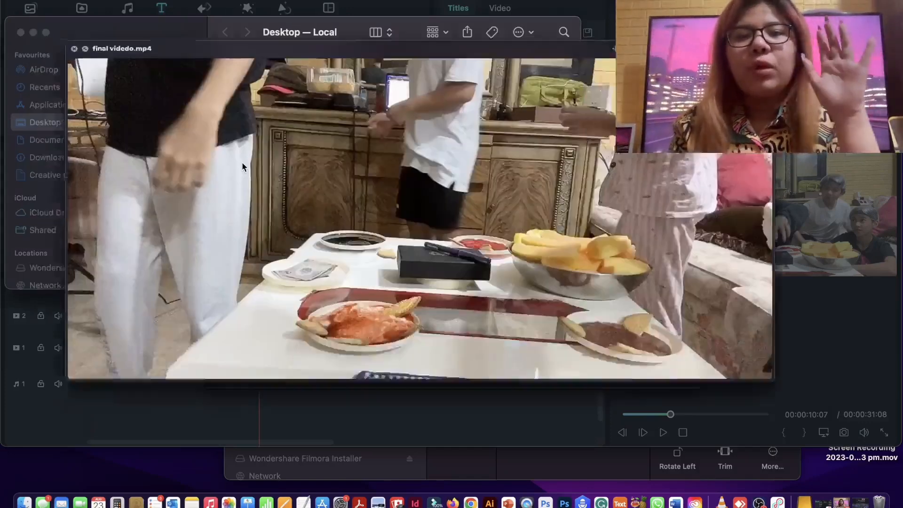